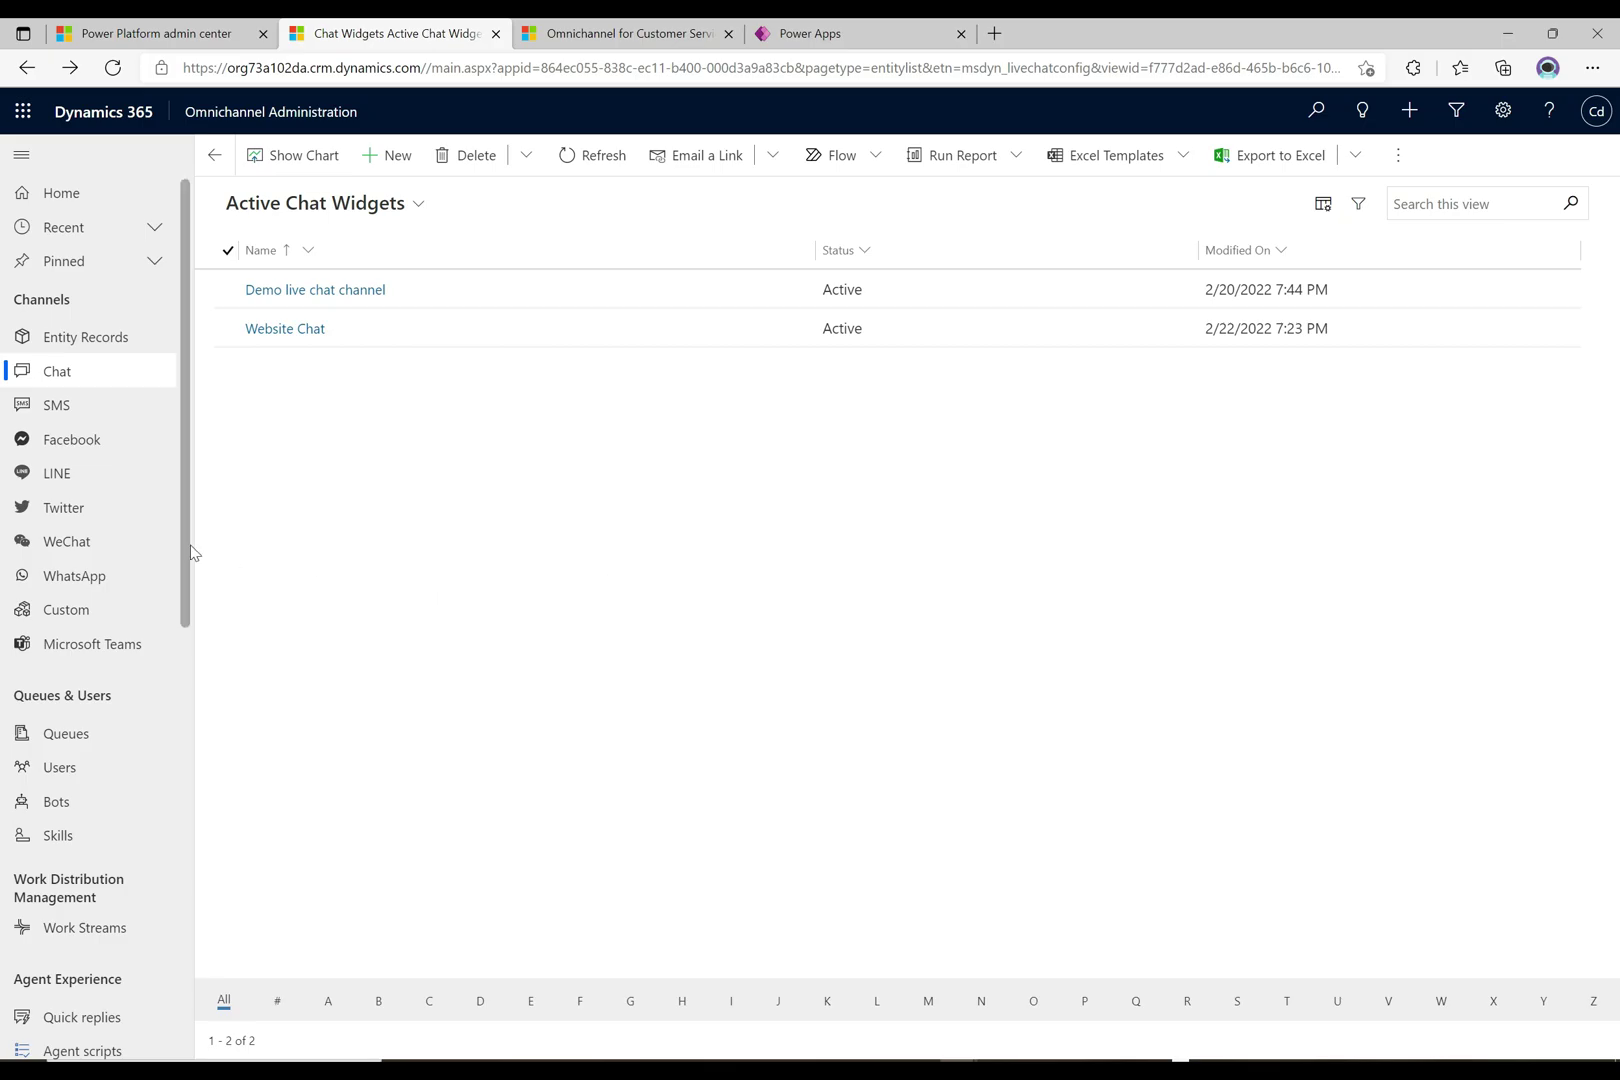
# - Scroll the sitemap to Agent Experience and open the Notifications templates list
pyautogui.moveTo(190, 548); pyautogui.dragTo(203, 830)
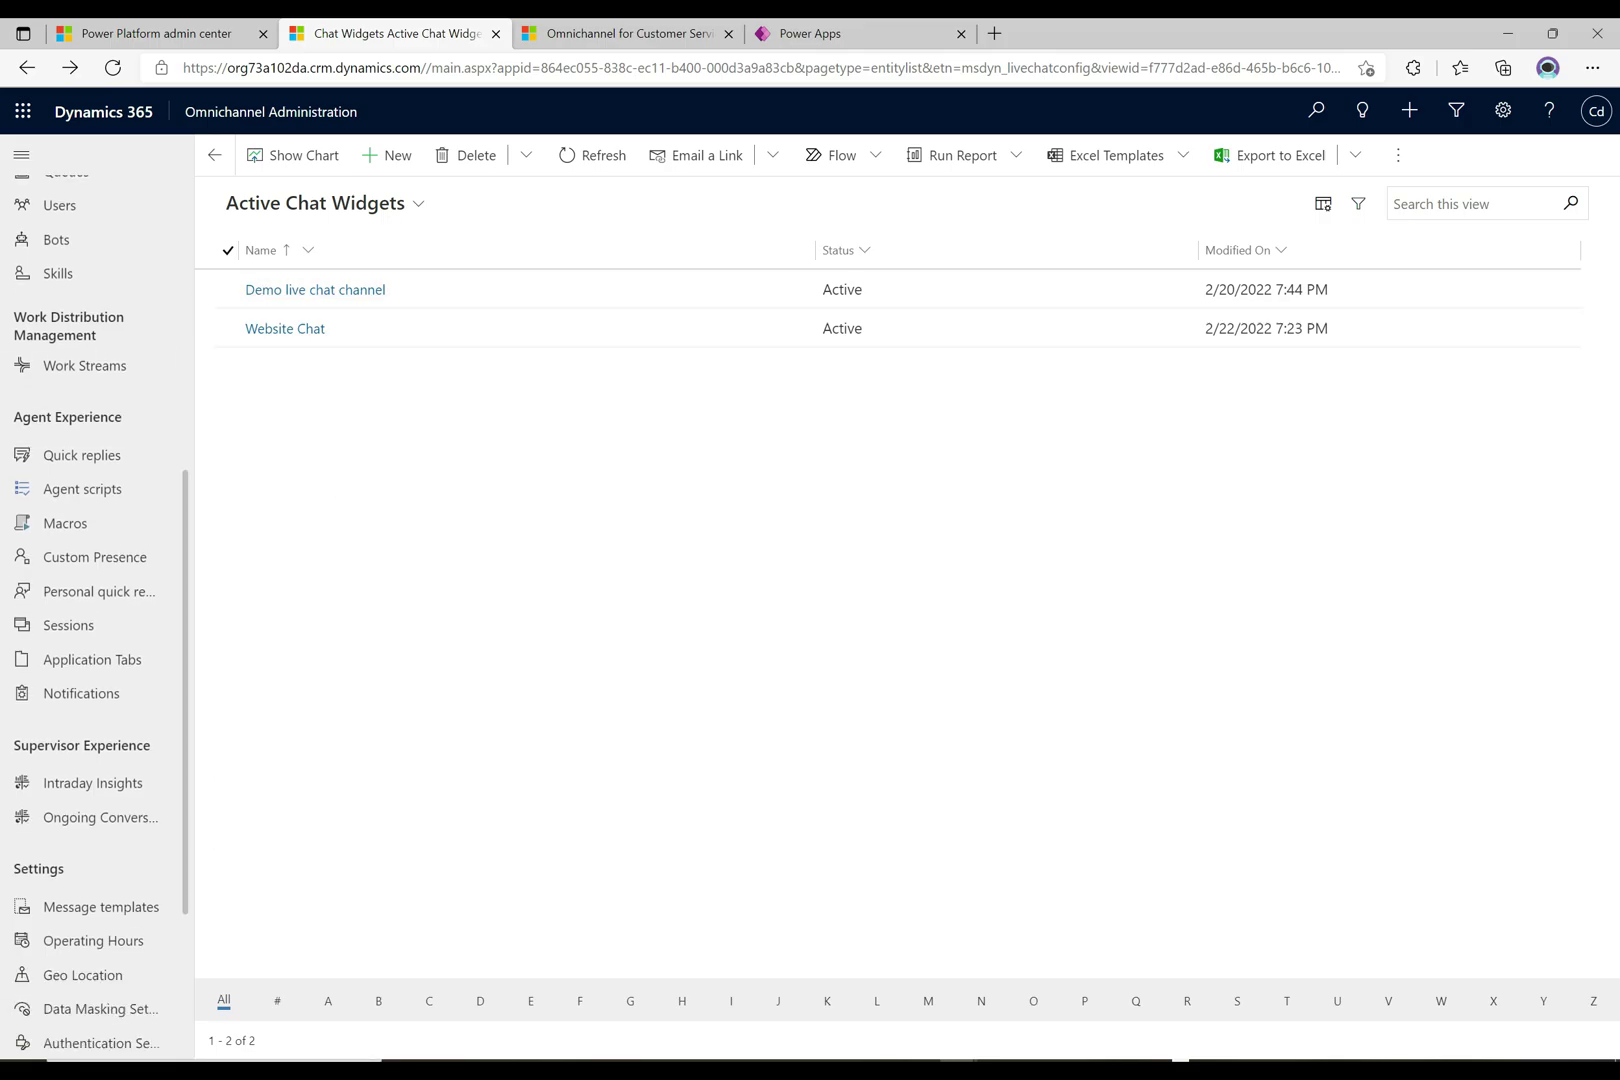
pyautogui.click(89, 697)
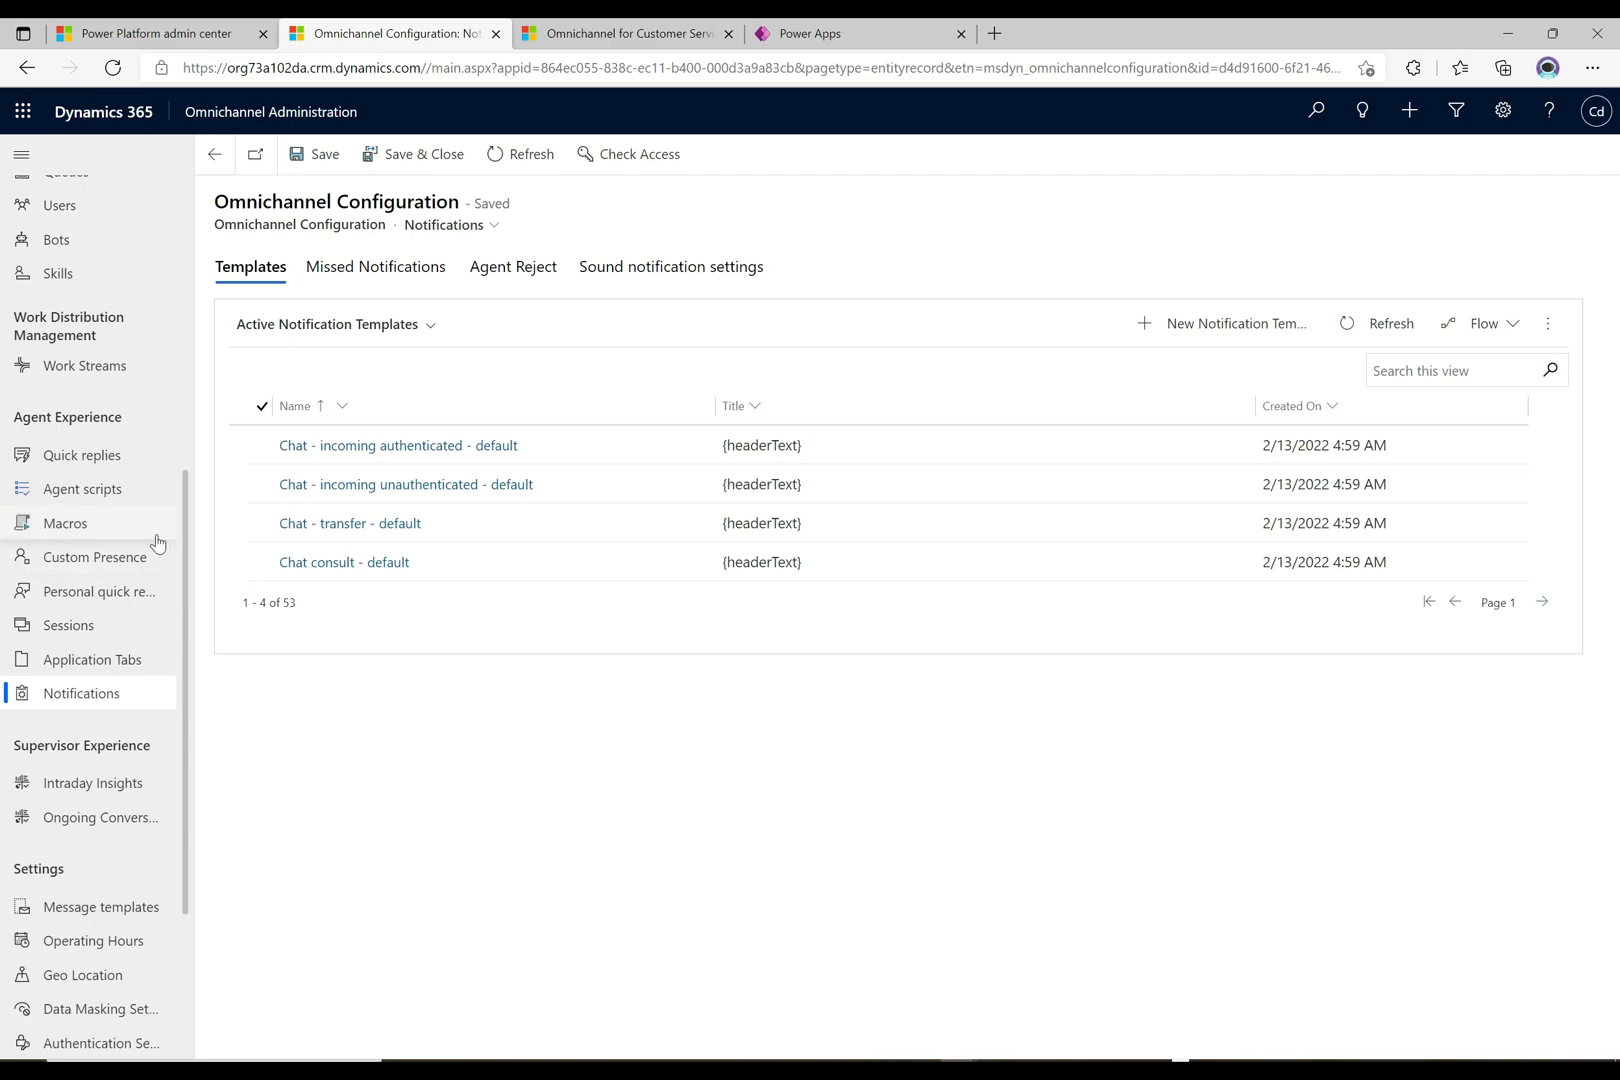
pyautogui.click(381, 485)
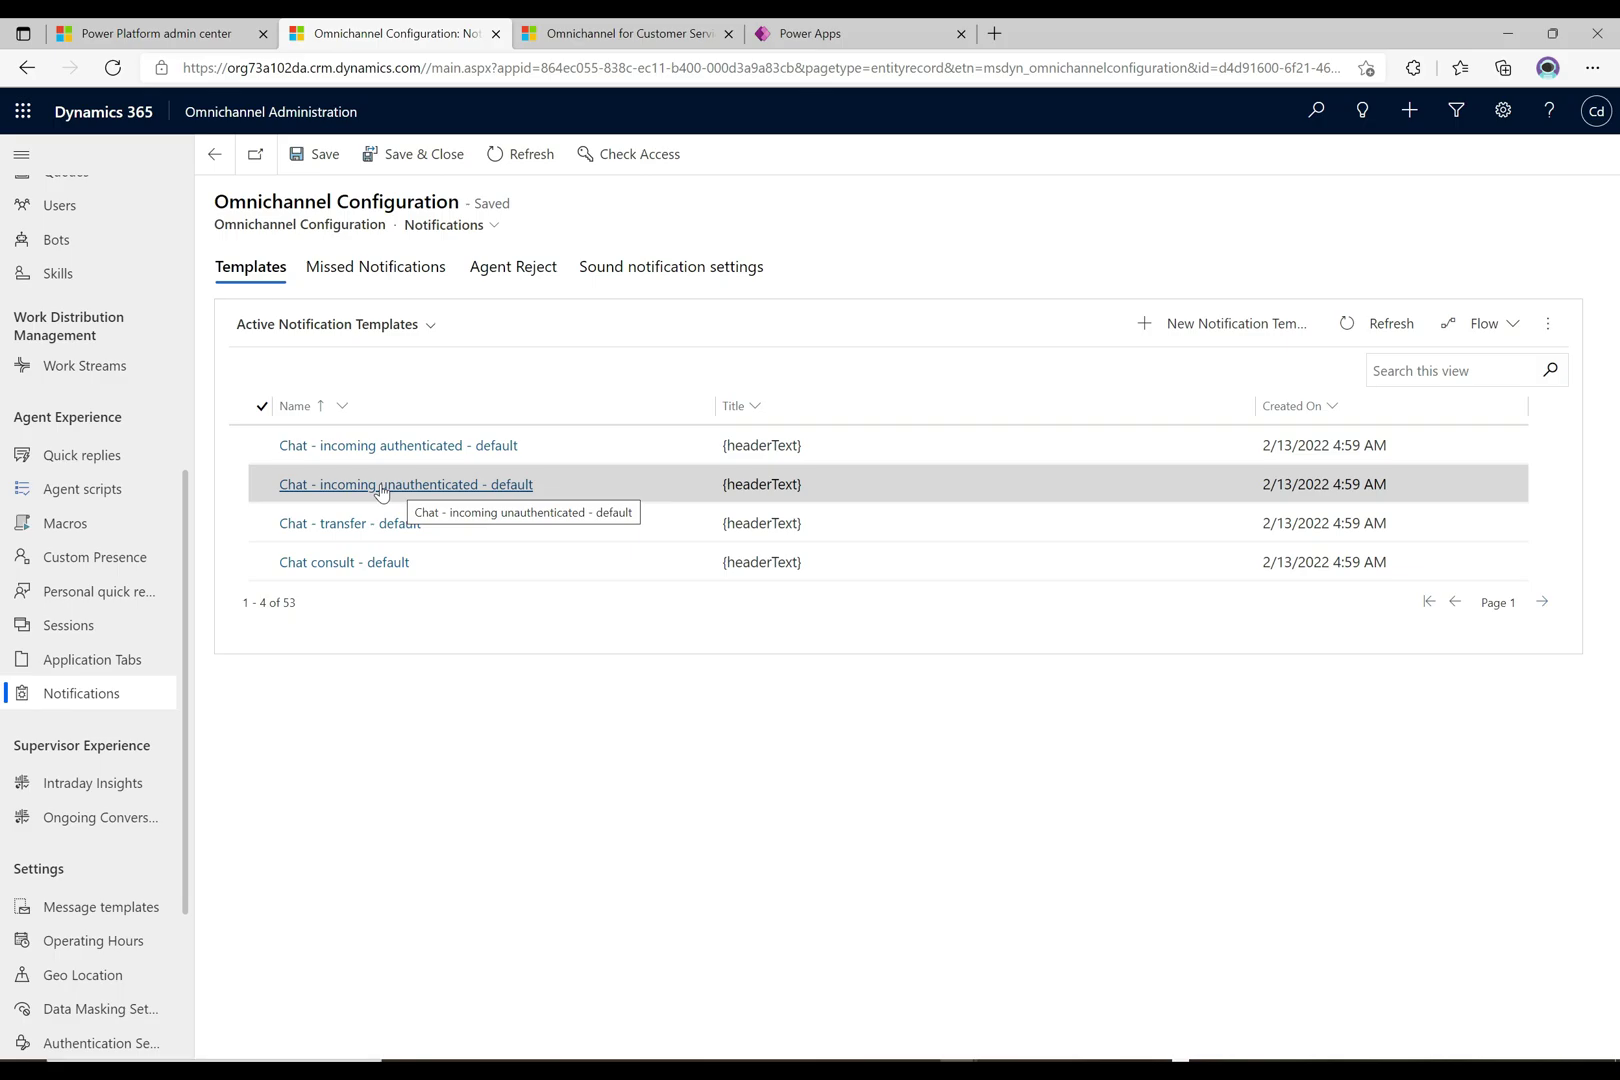
# - Open 'Chat - incoming unauthenticated - default' and check its Show Desktop Notifications options, leaving it at Never
pyautogui.click(416, 488)
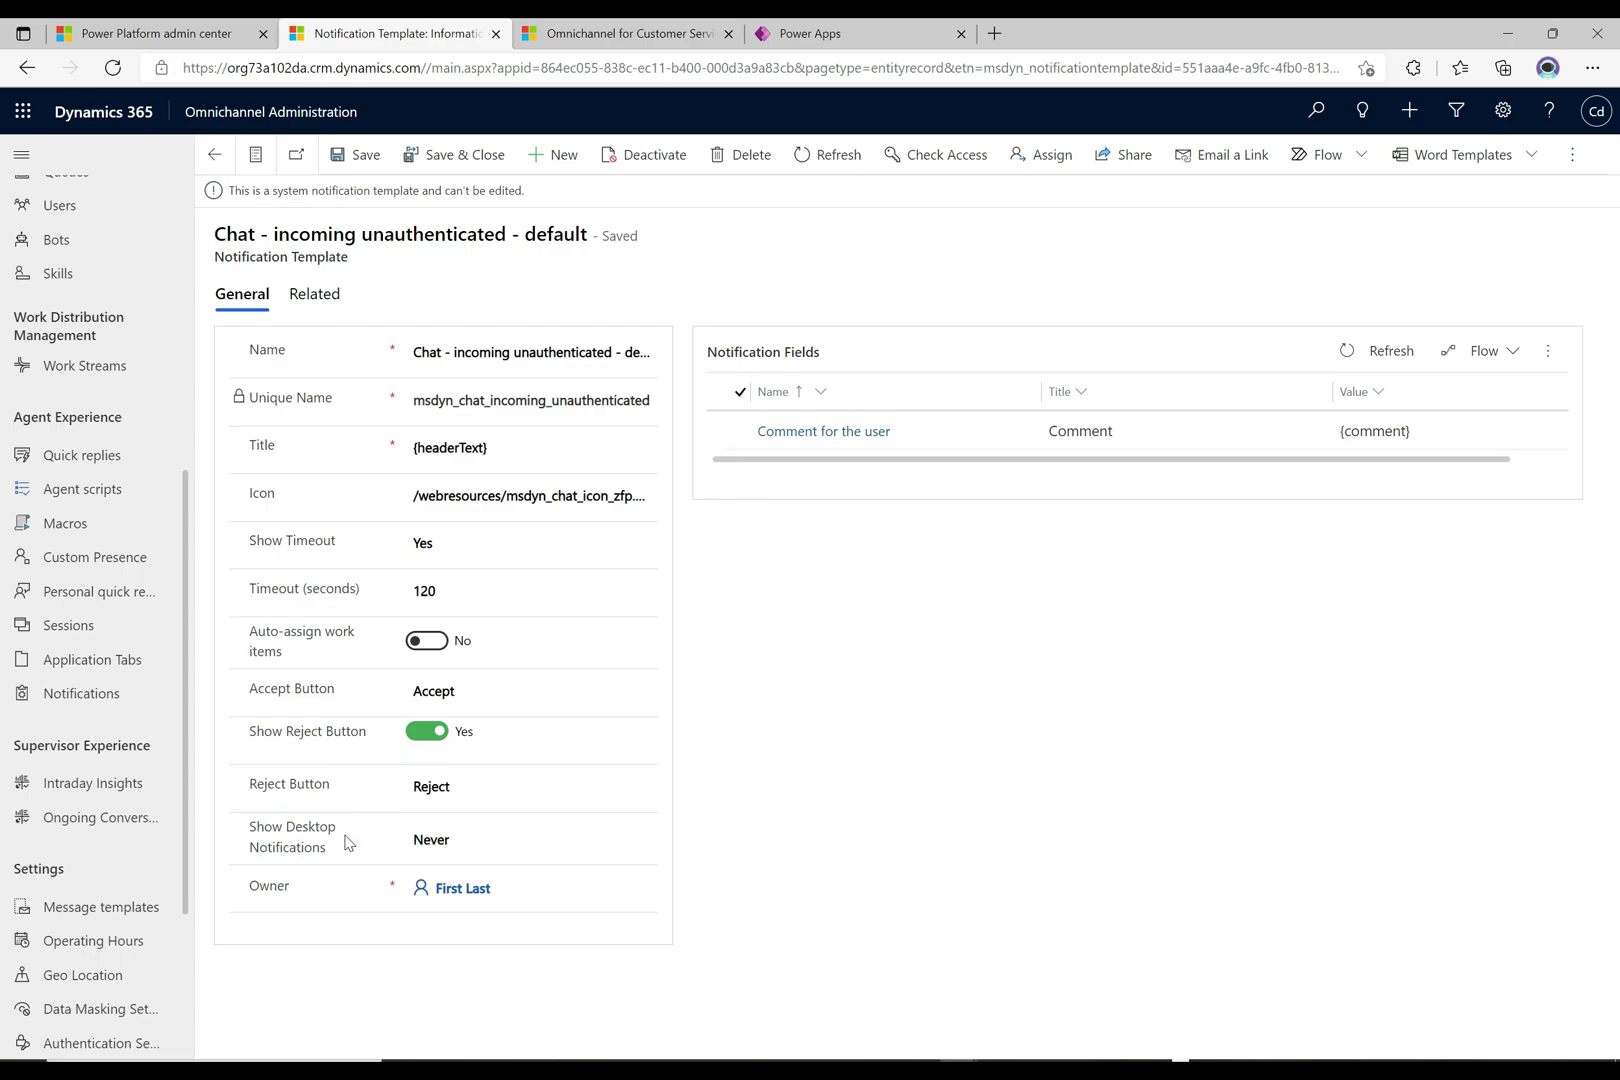
pyautogui.click(557, 848)
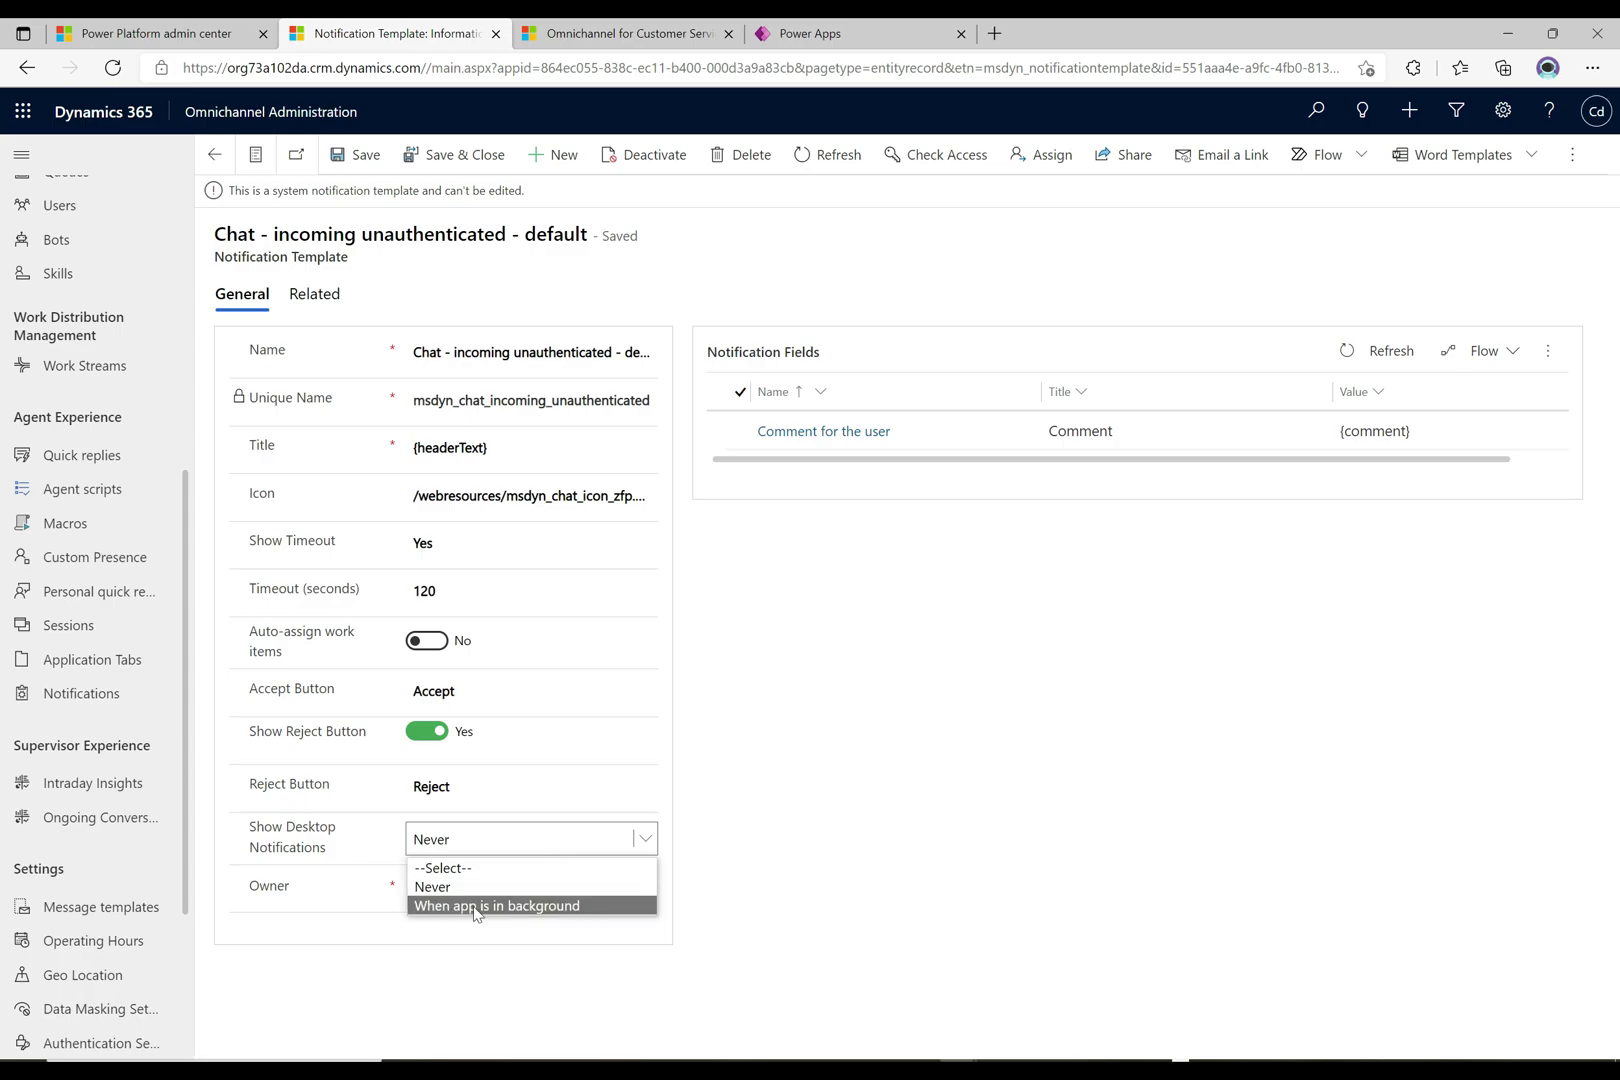
pyautogui.click(842, 735)
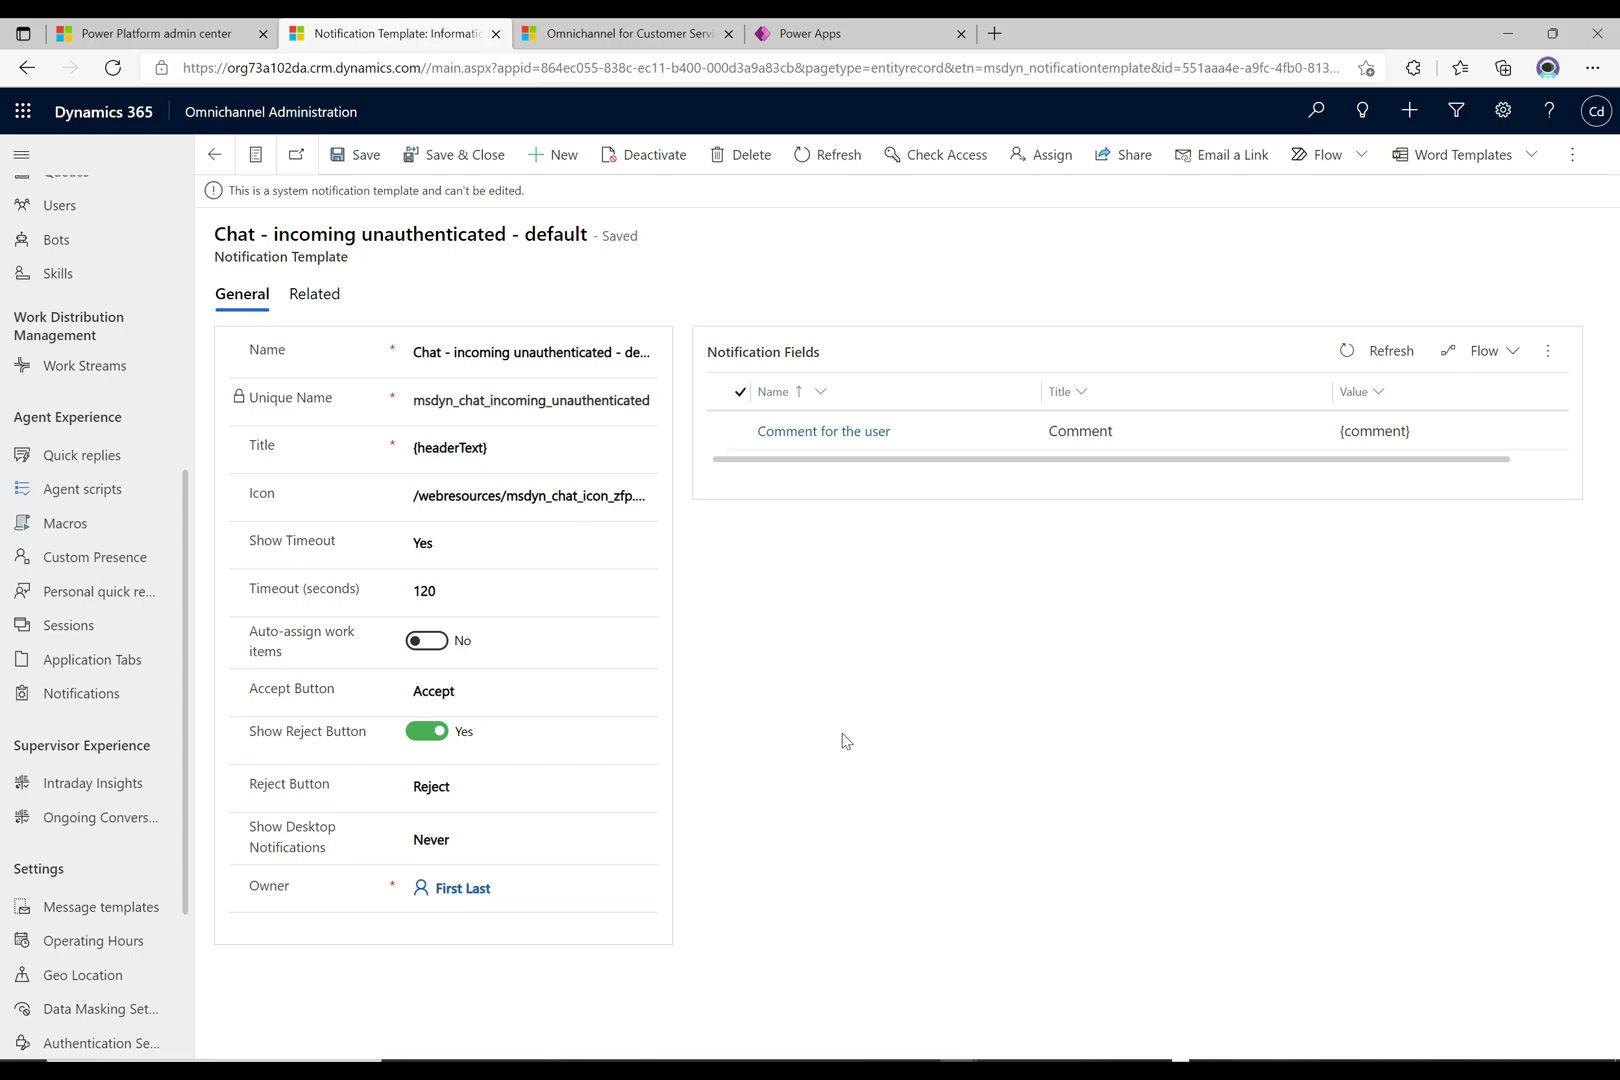
# - Create a new template named 'Background Notifications' with unique name 'msdyn_bn'
pyautogui.click(563, 155)
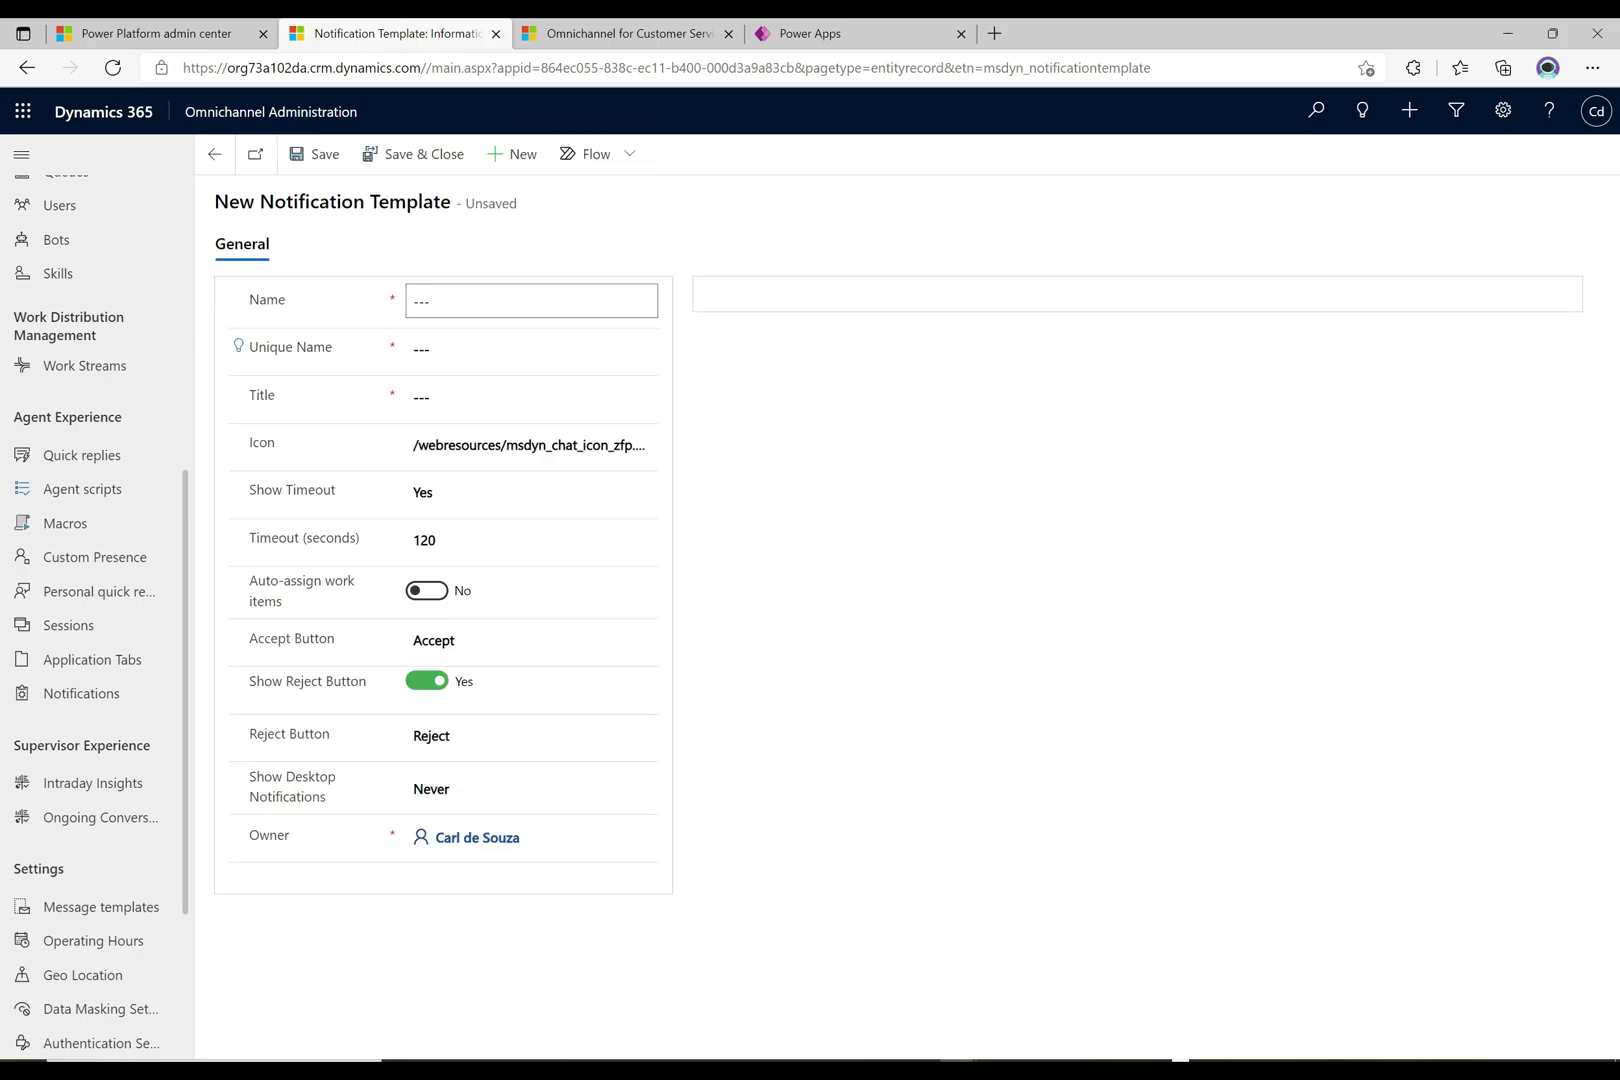
pyautogui.click(486, 309)
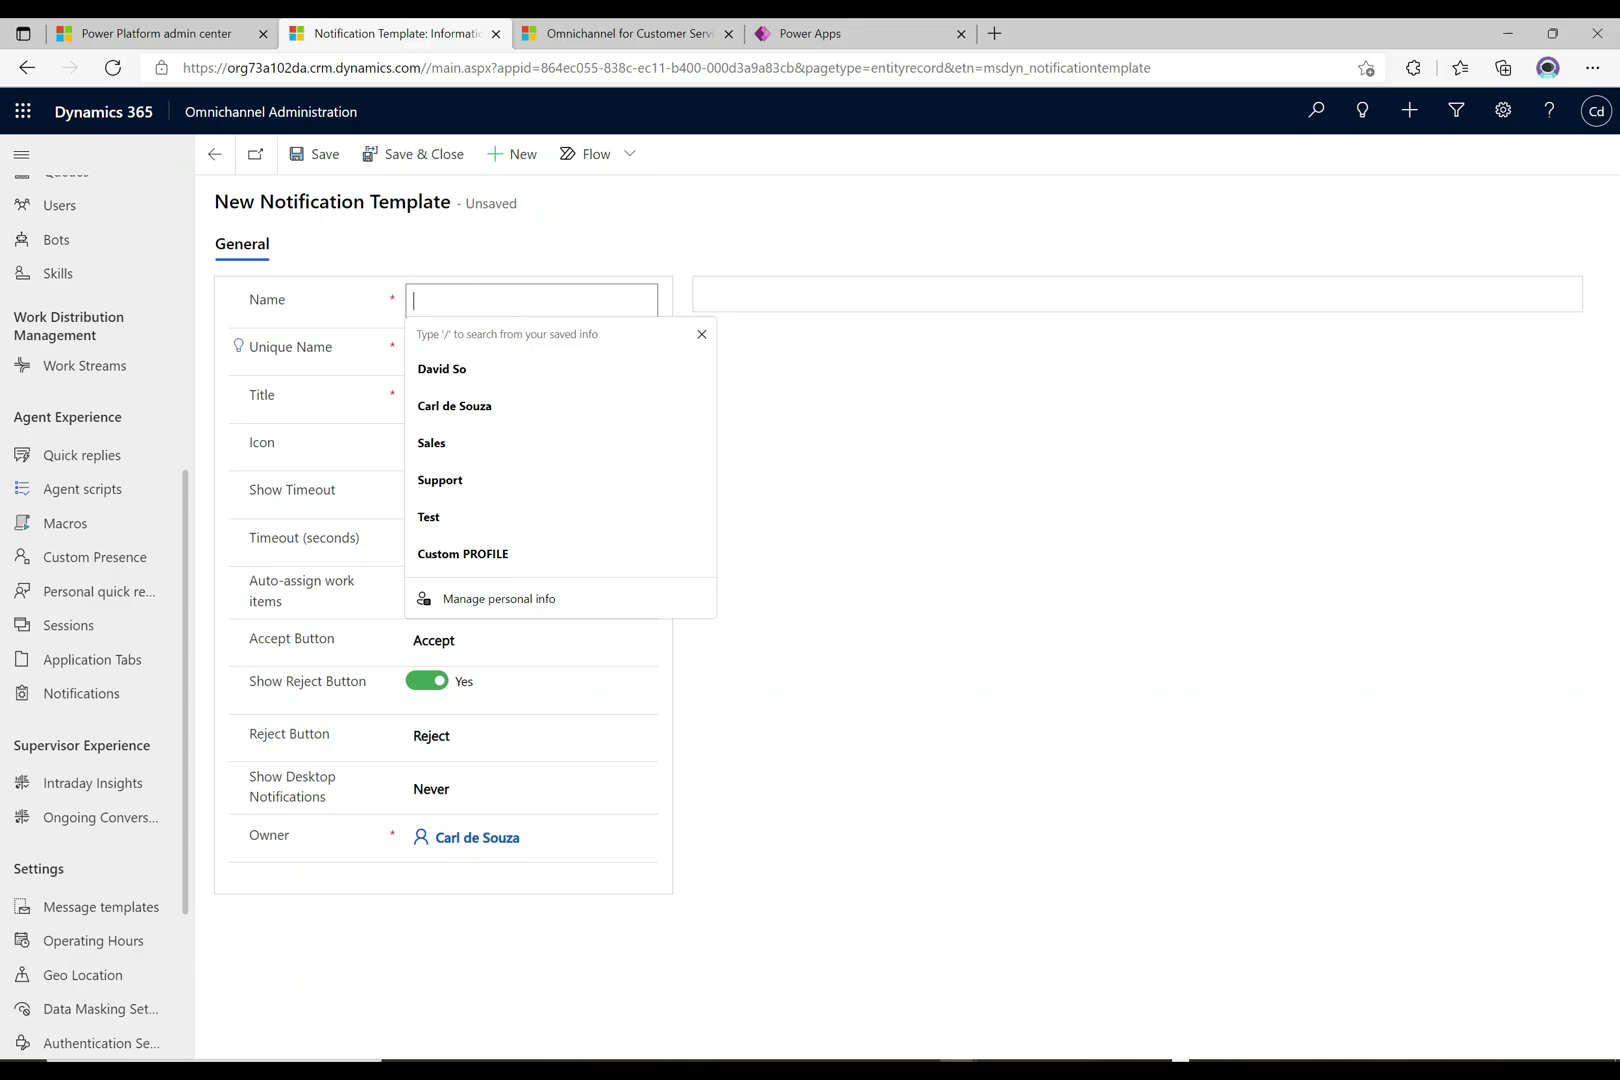
pyautogui.write('Backg')
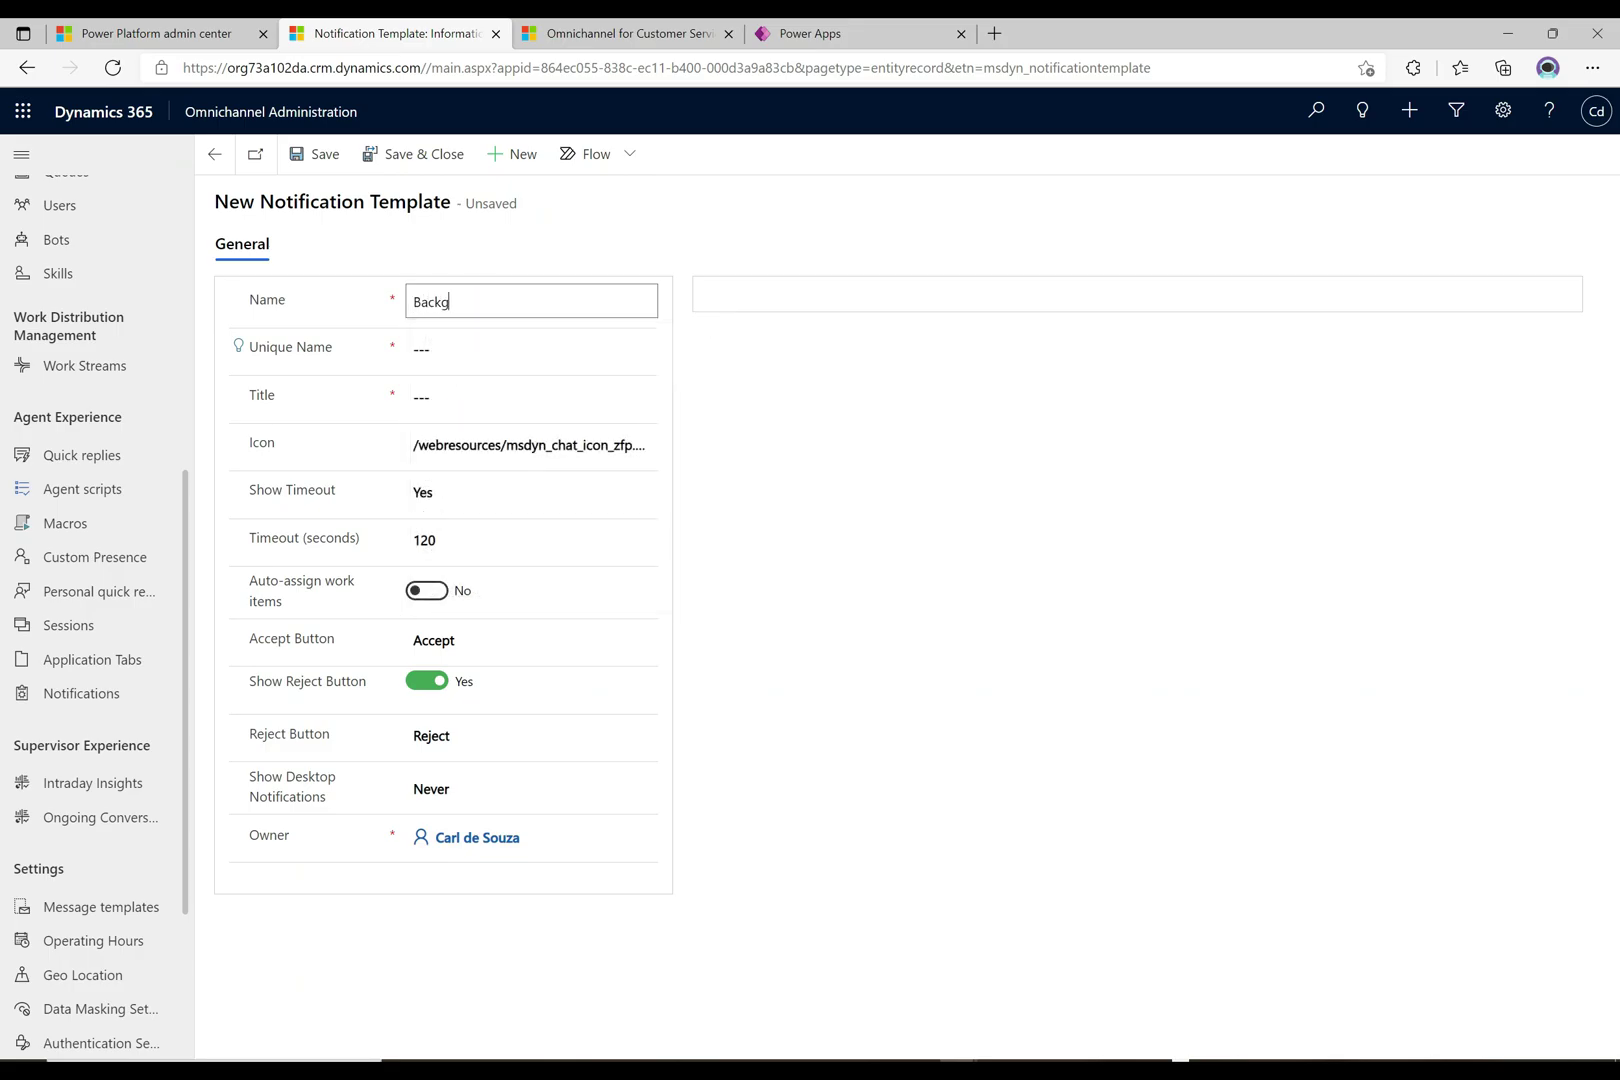
pyautogui.write('round Notifica')
pyautogui.write('tions')
pyautogui.press('Tab')
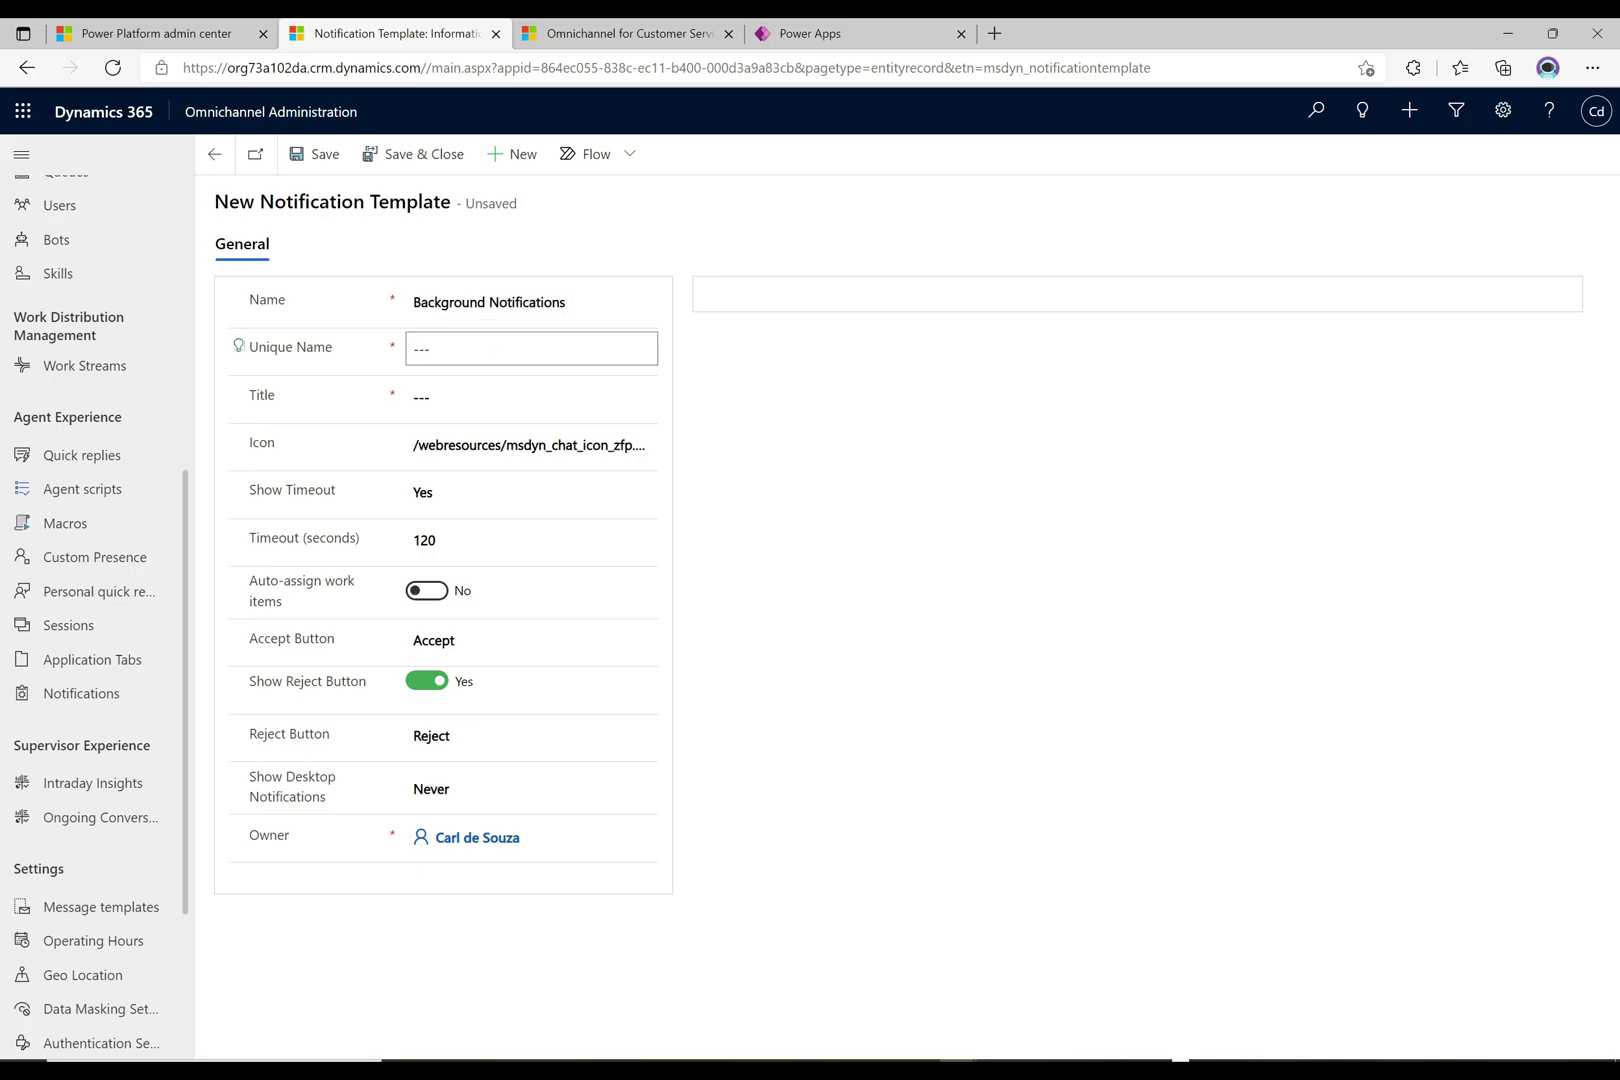
pyautogui.click(495, 351)
pyautogui.write('msdyn_bn')
pyautogui.press('Tab')
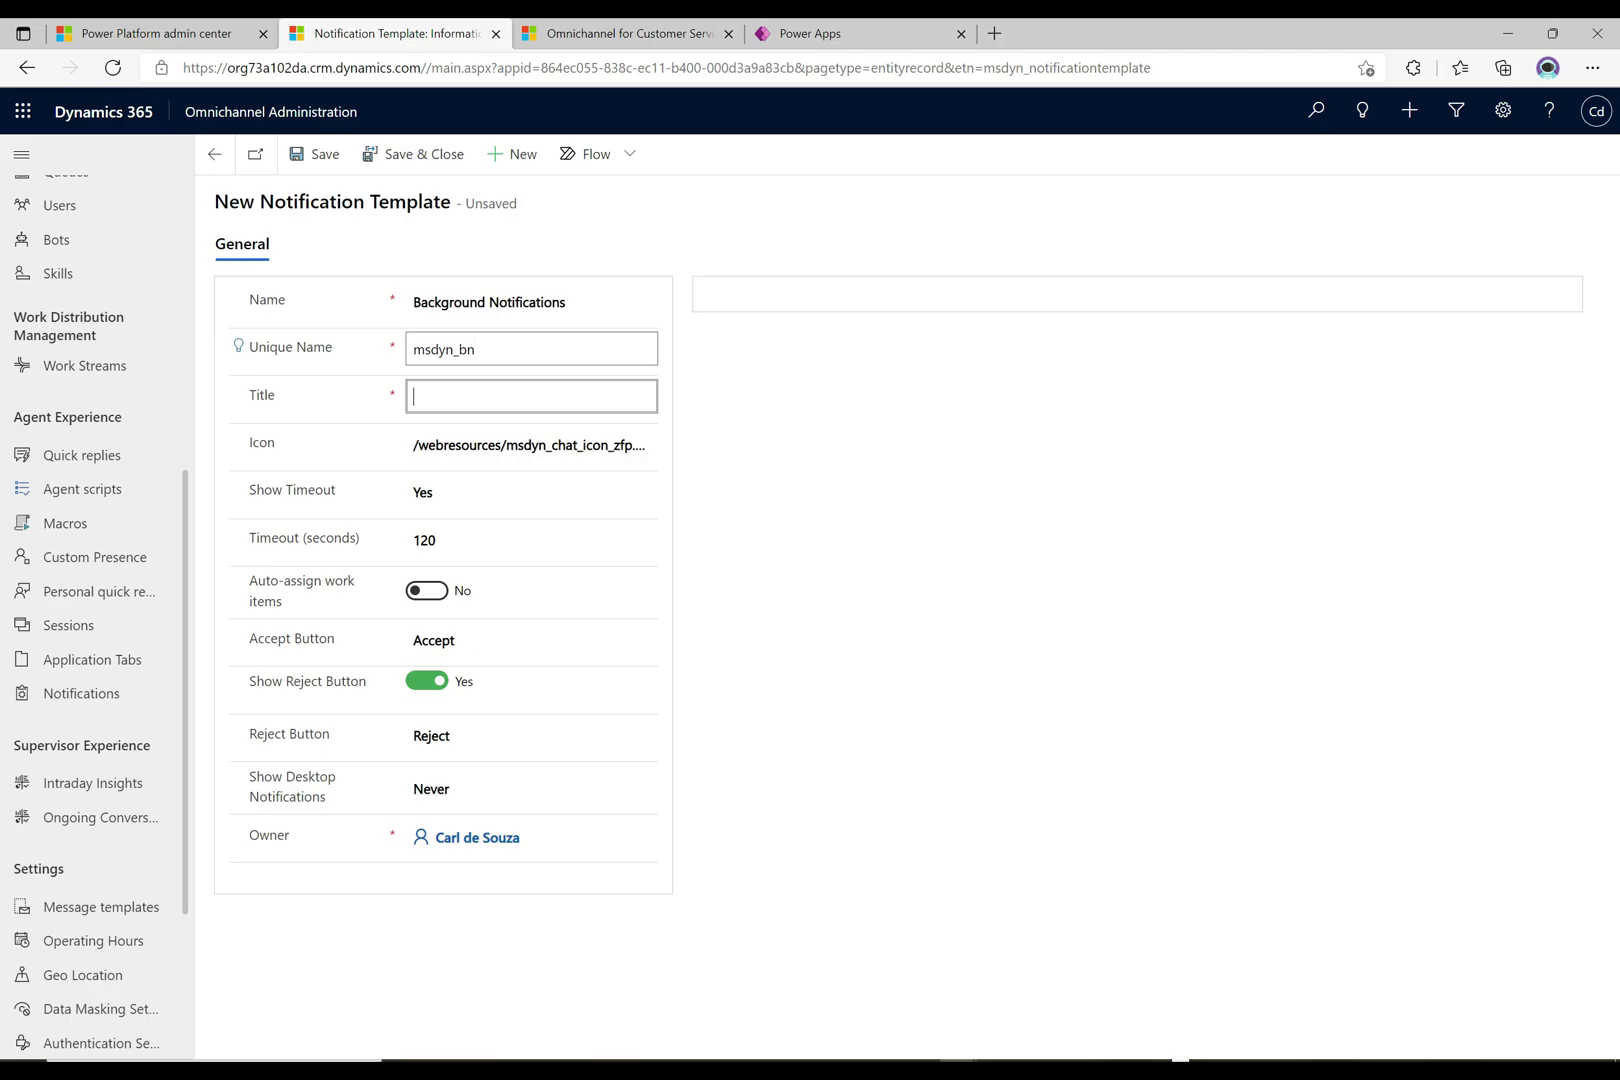
# - Copy the name 'Background Notifications' into the template's Title field
pyautogui.click(543, 301)
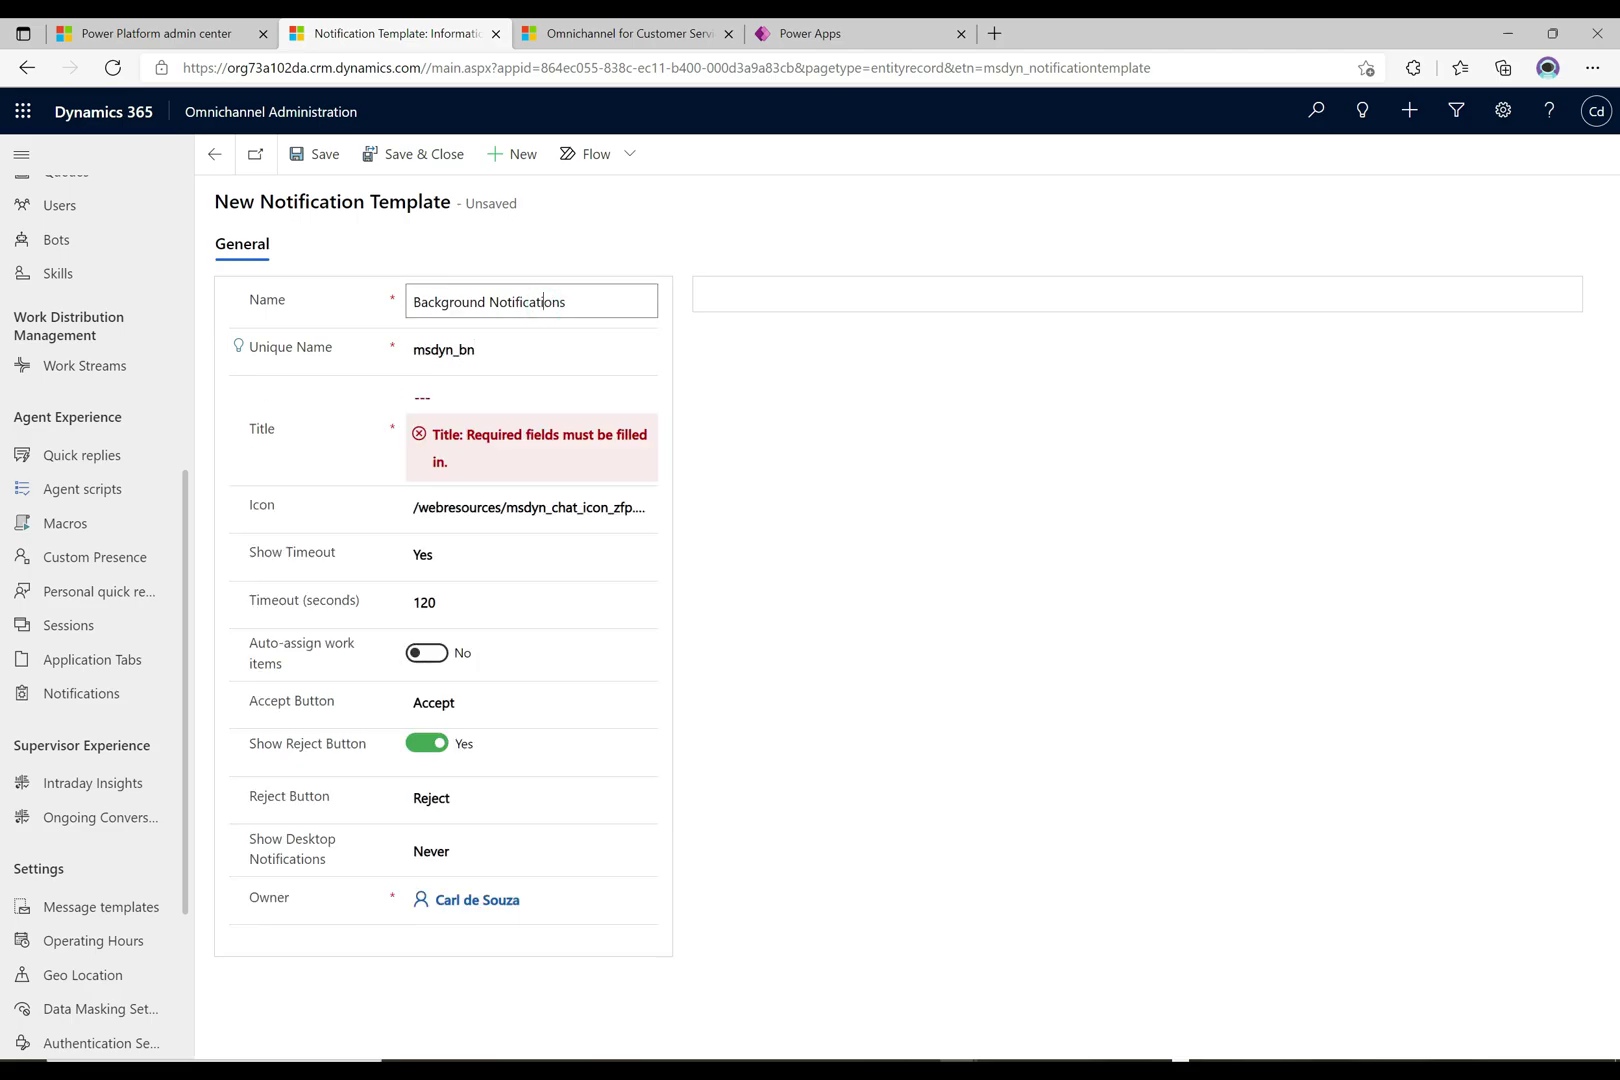
pyautogui.hotkey('ctrl', 'a')
pyautogui.hotkey('ctrl', 'c')
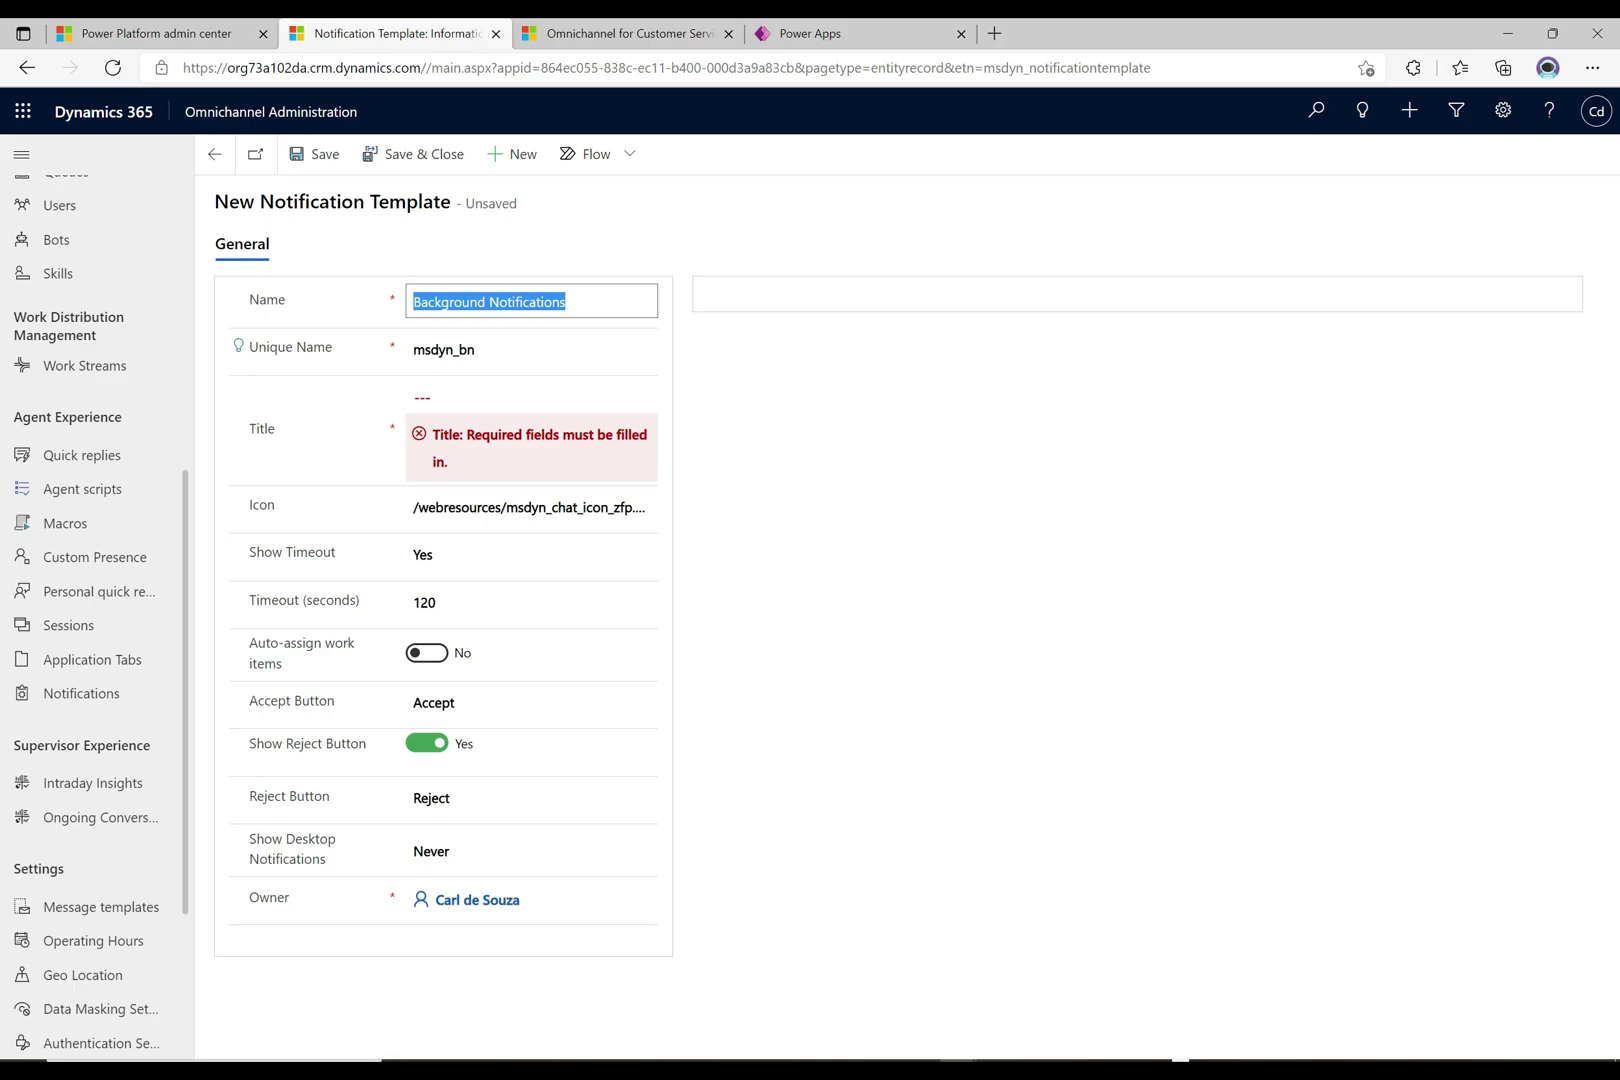
pyautogui.press('Tab')
pyautogui.press('BackSpace')
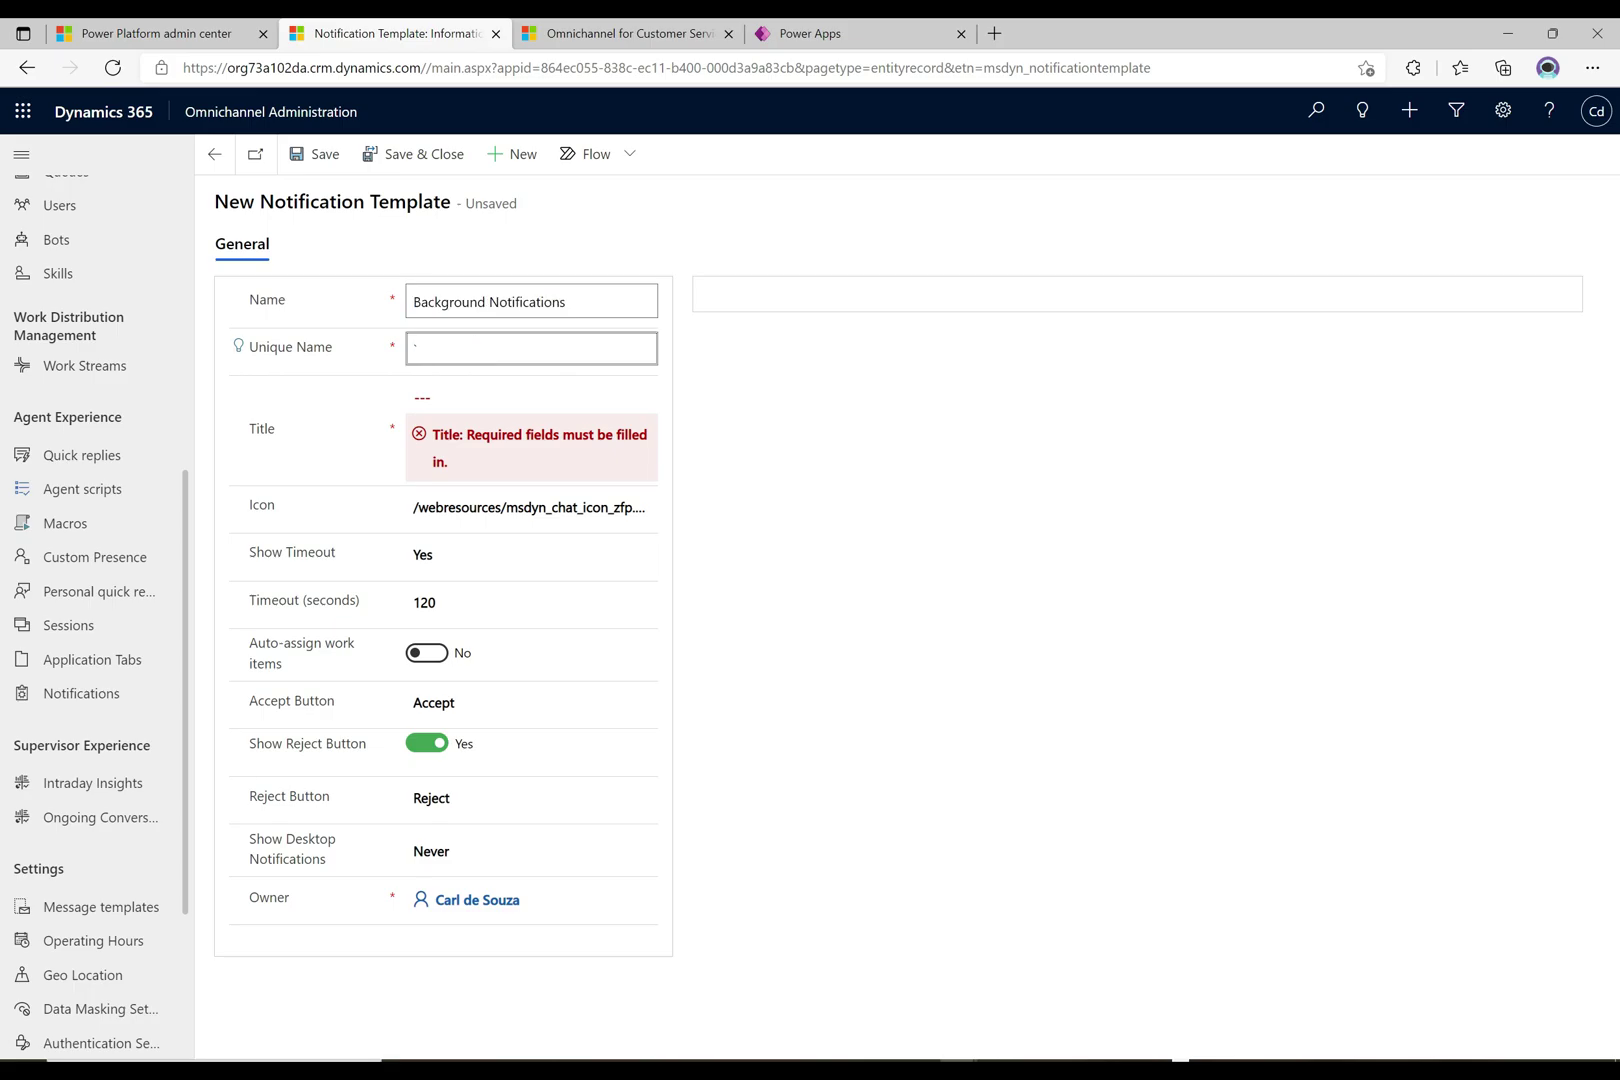
pyautogui.hotkey('ctrl', 'z')
pyautogui.press('Tab')
pyautogui.hotkey('ctrl', 'v')
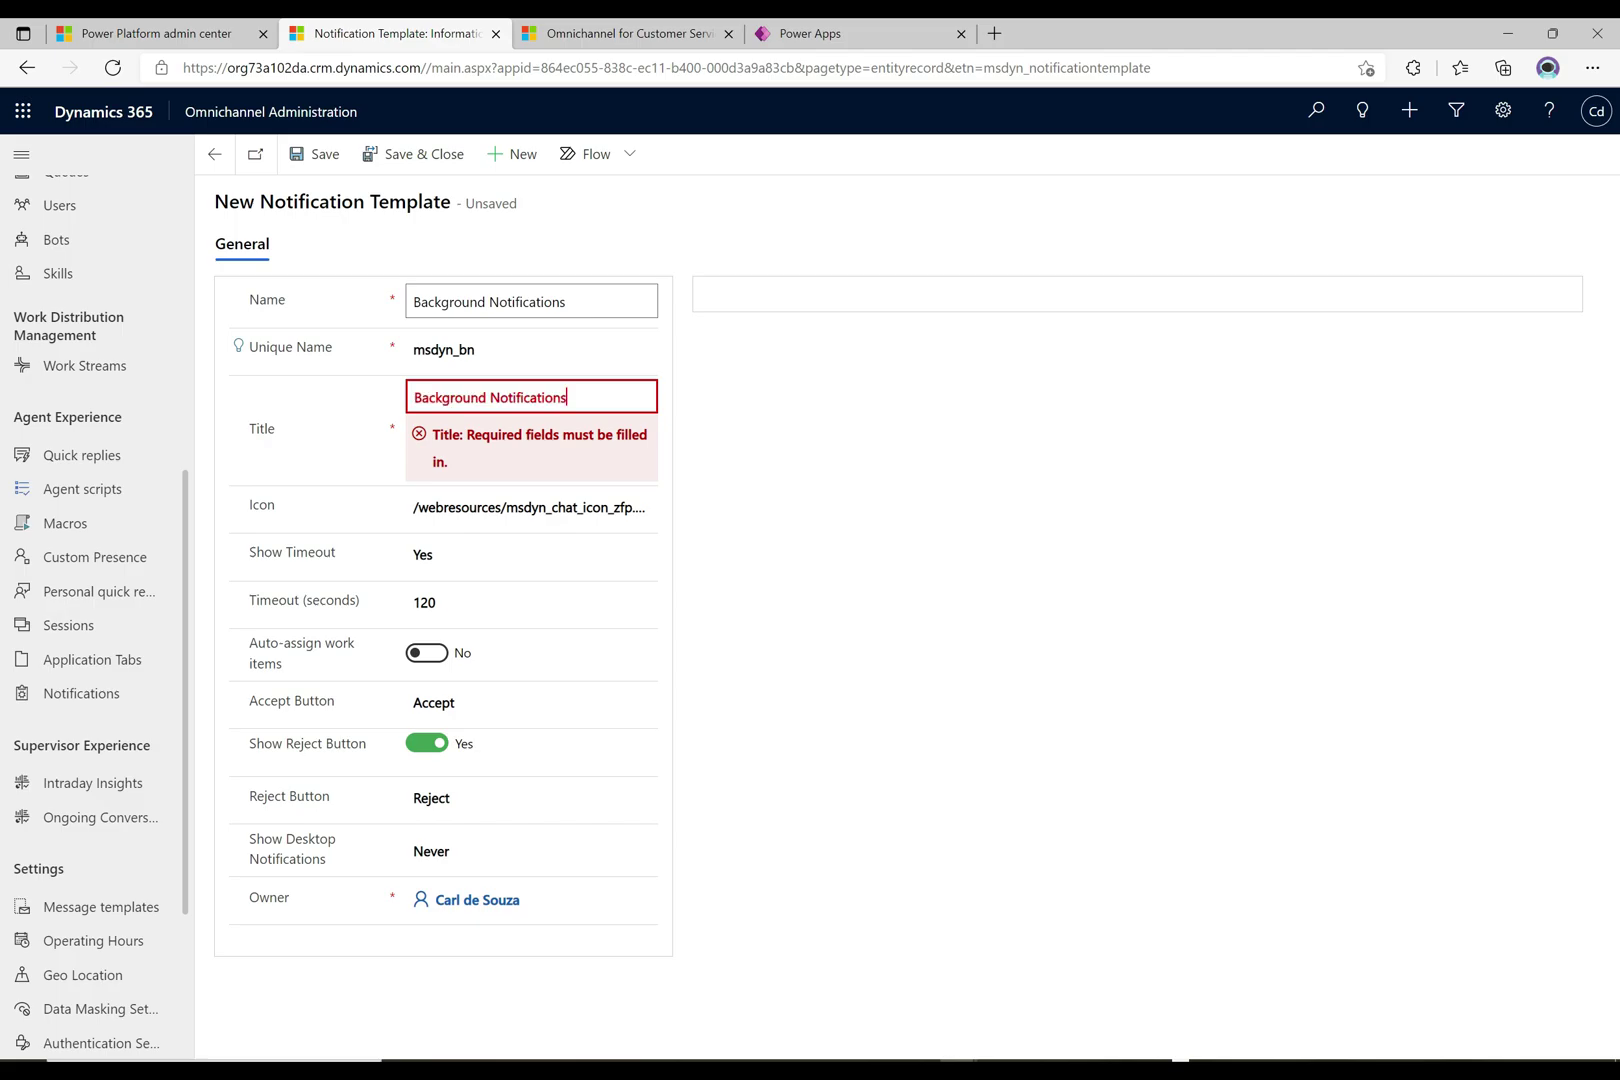
pyautogui.press('Tab')
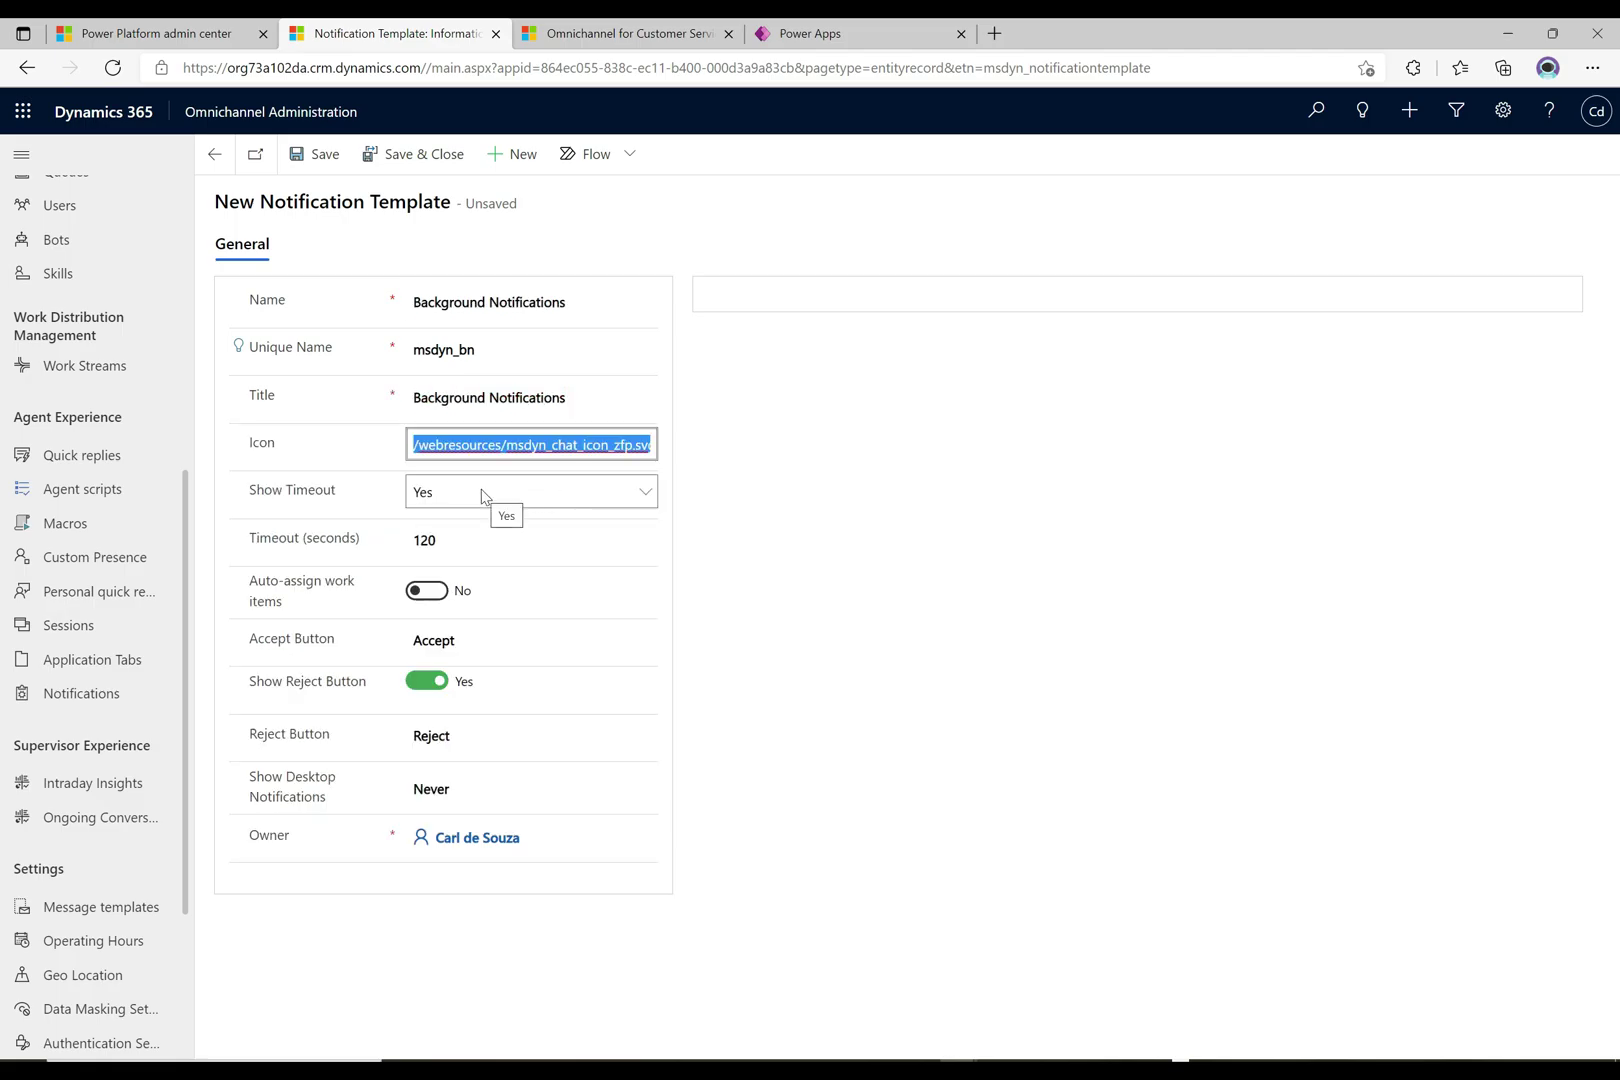
# - Set Show Desktop Notifications to 'When app is in background' and save the template
pyautogui.click(712, 492)
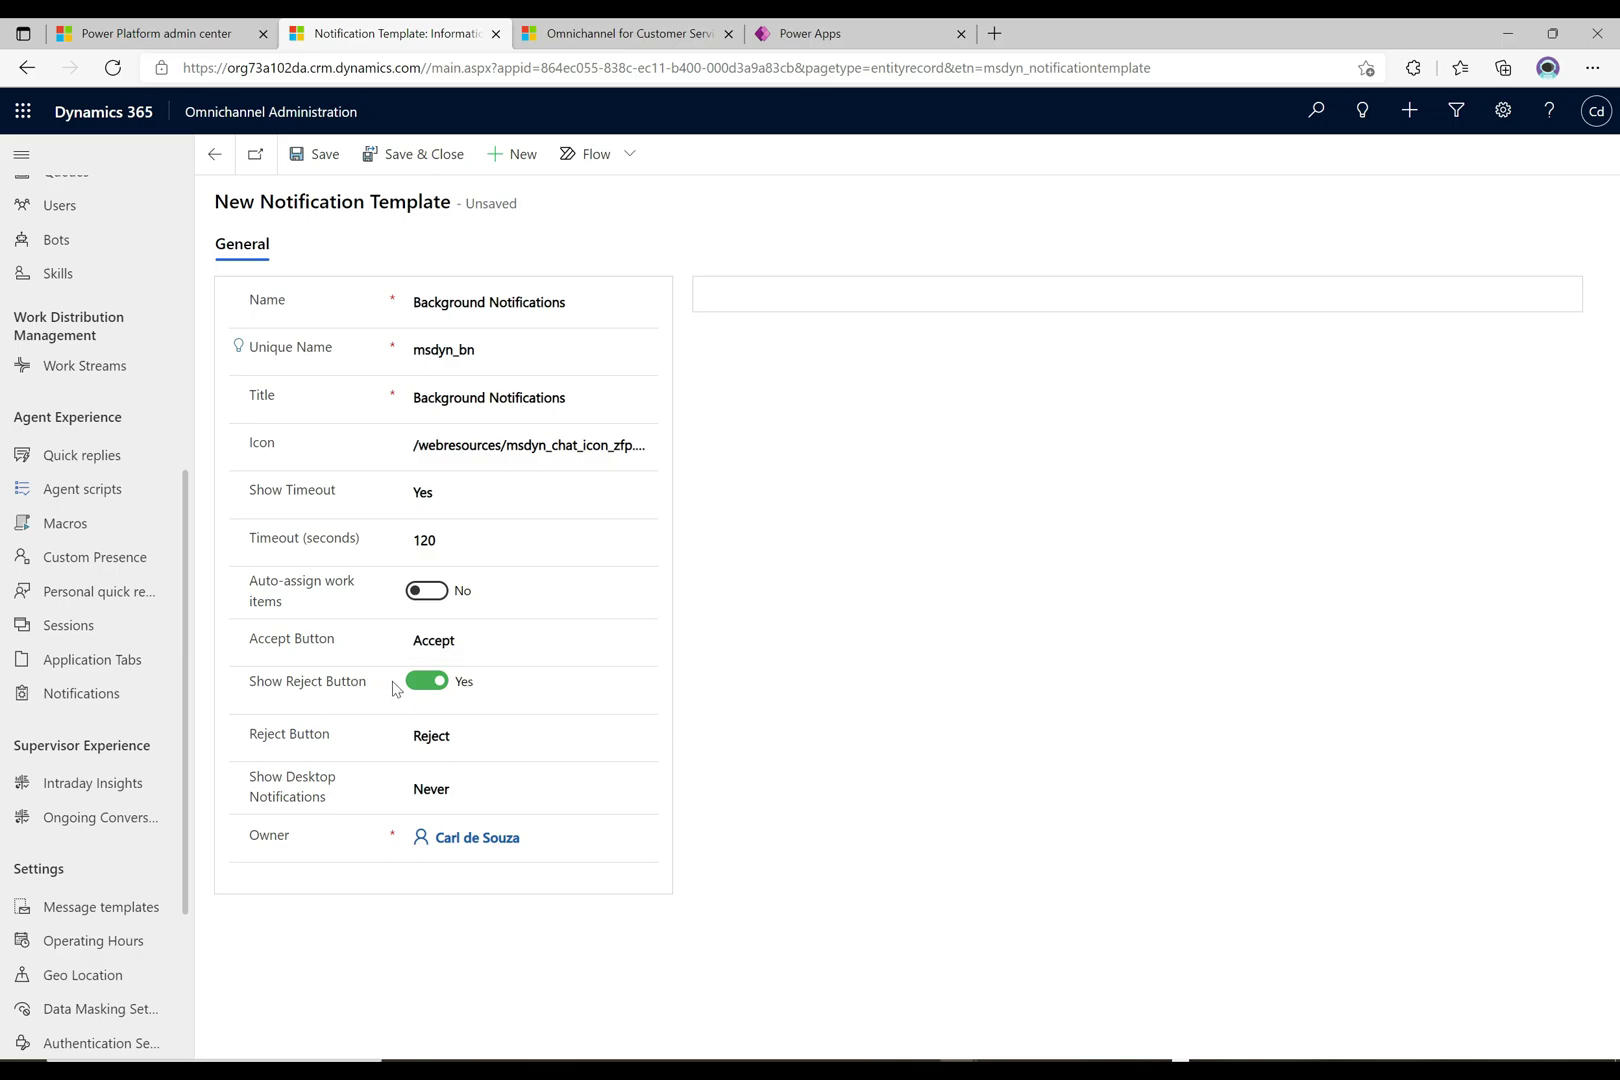
pyautogui.click(504, 800)
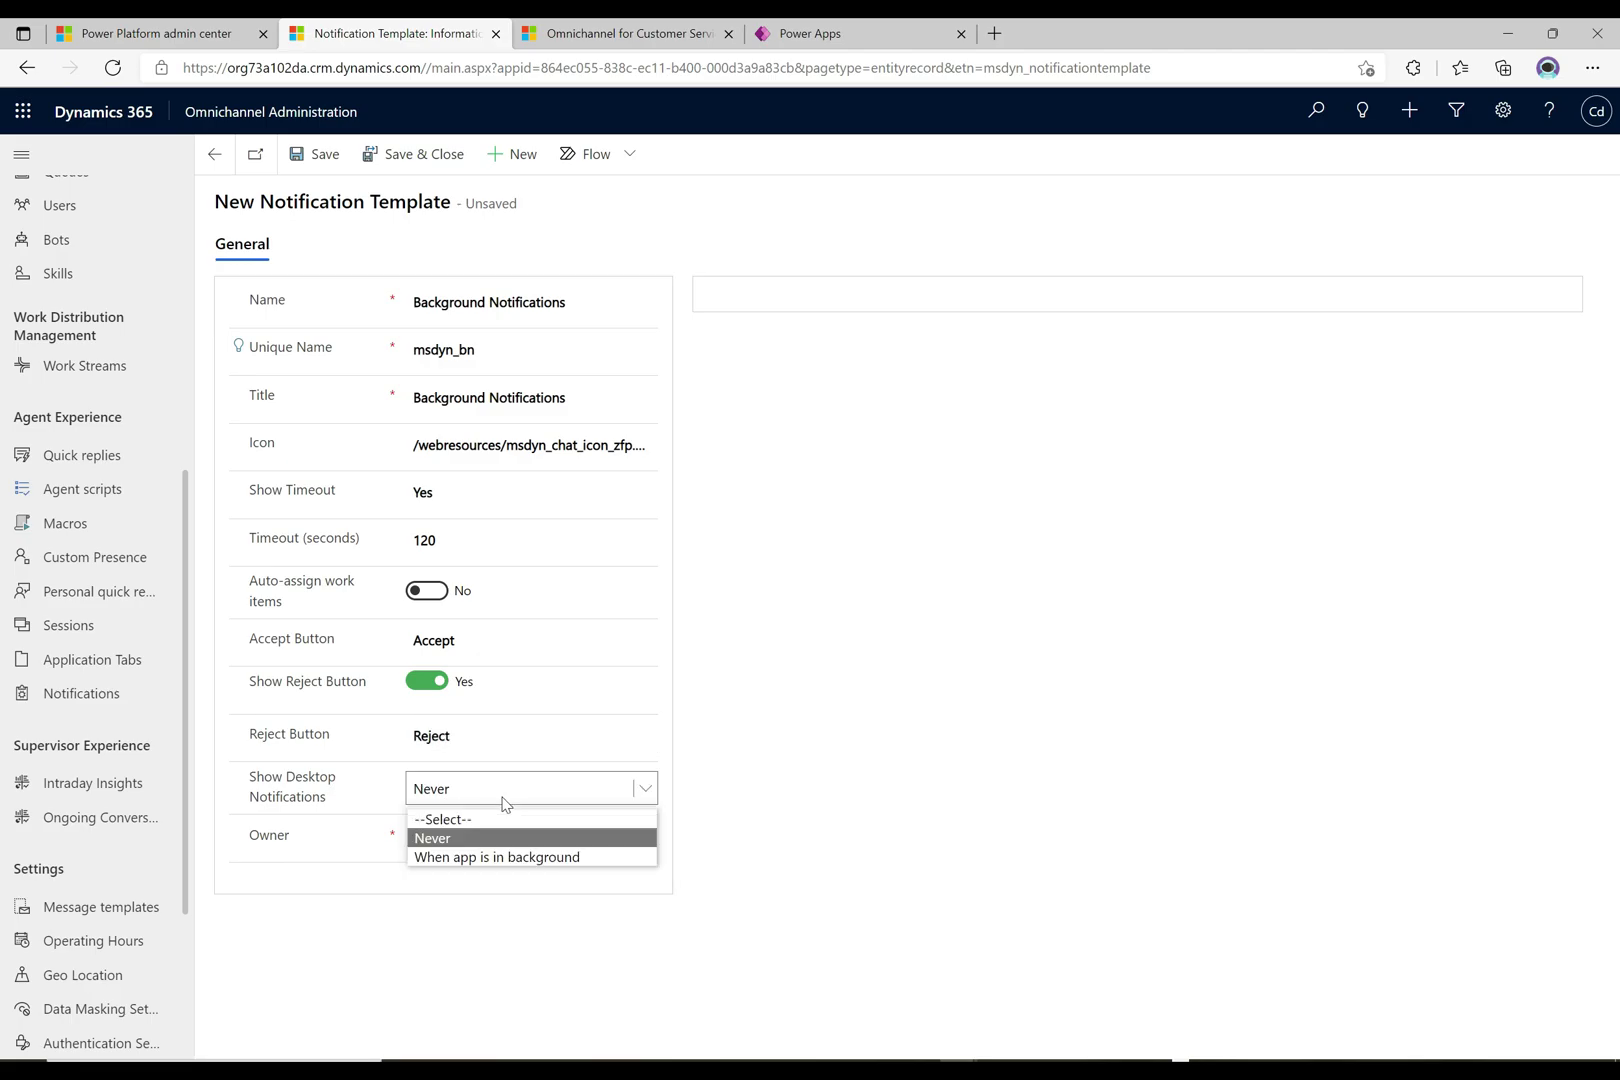
pyautogui.click(449, 858)
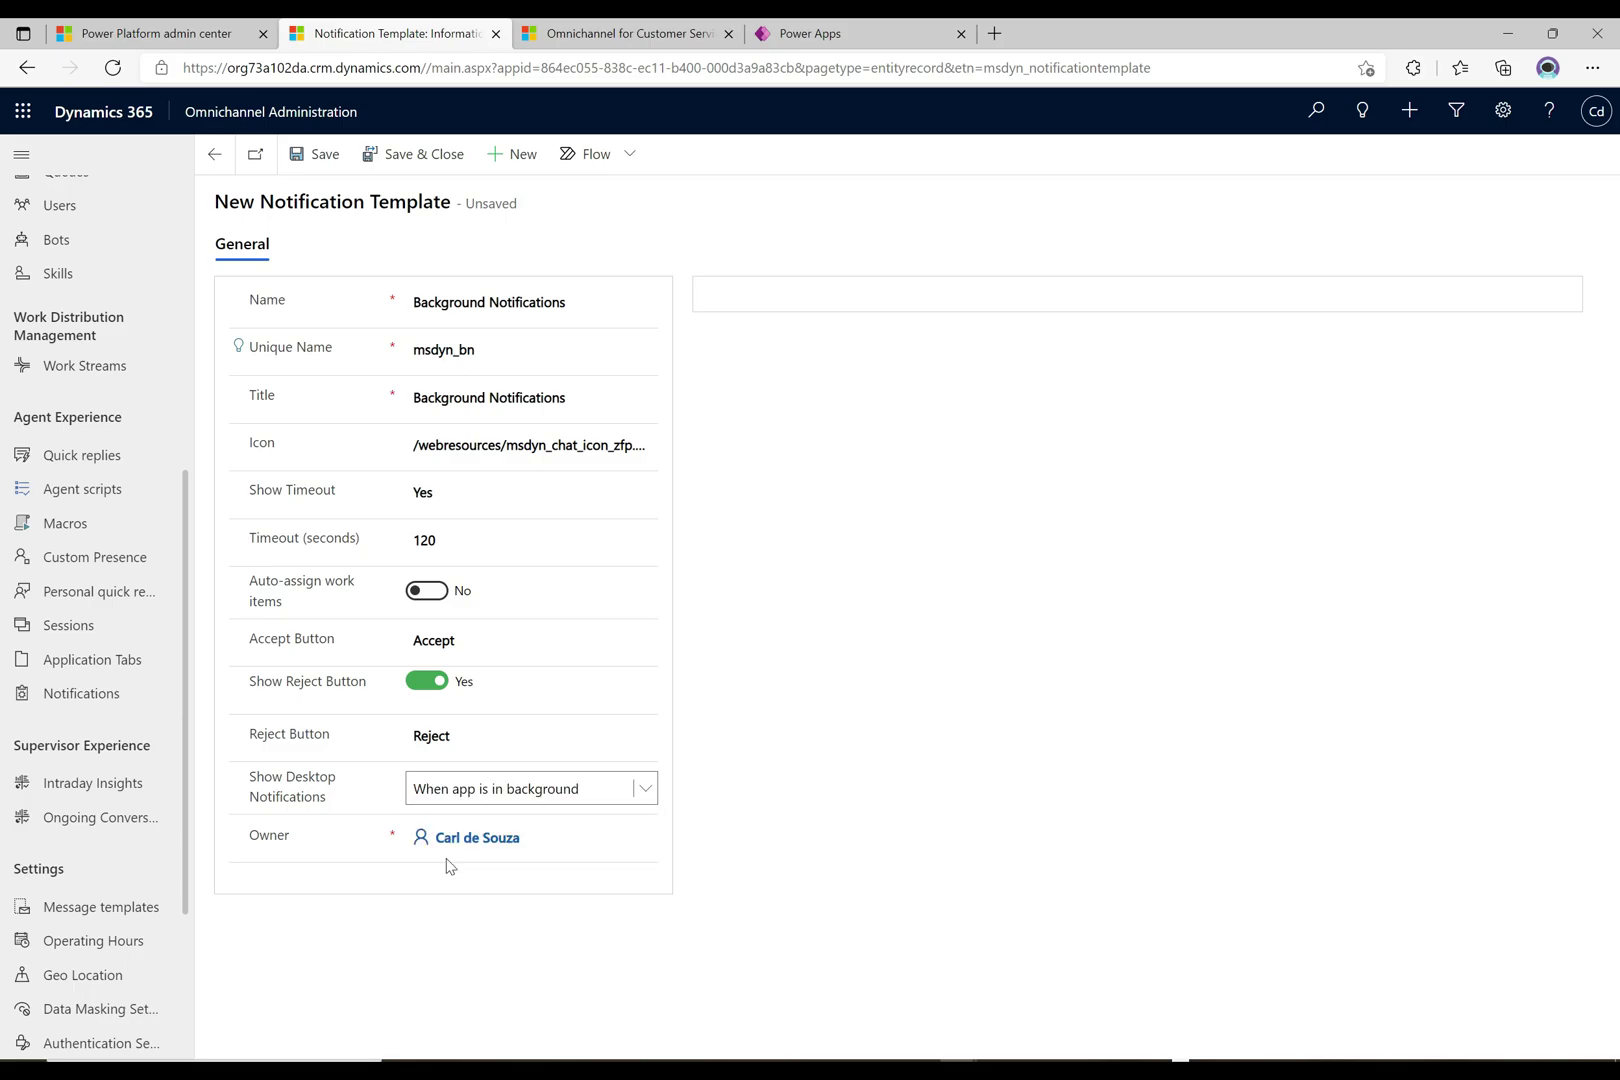
pyautogui.click(306, 155)
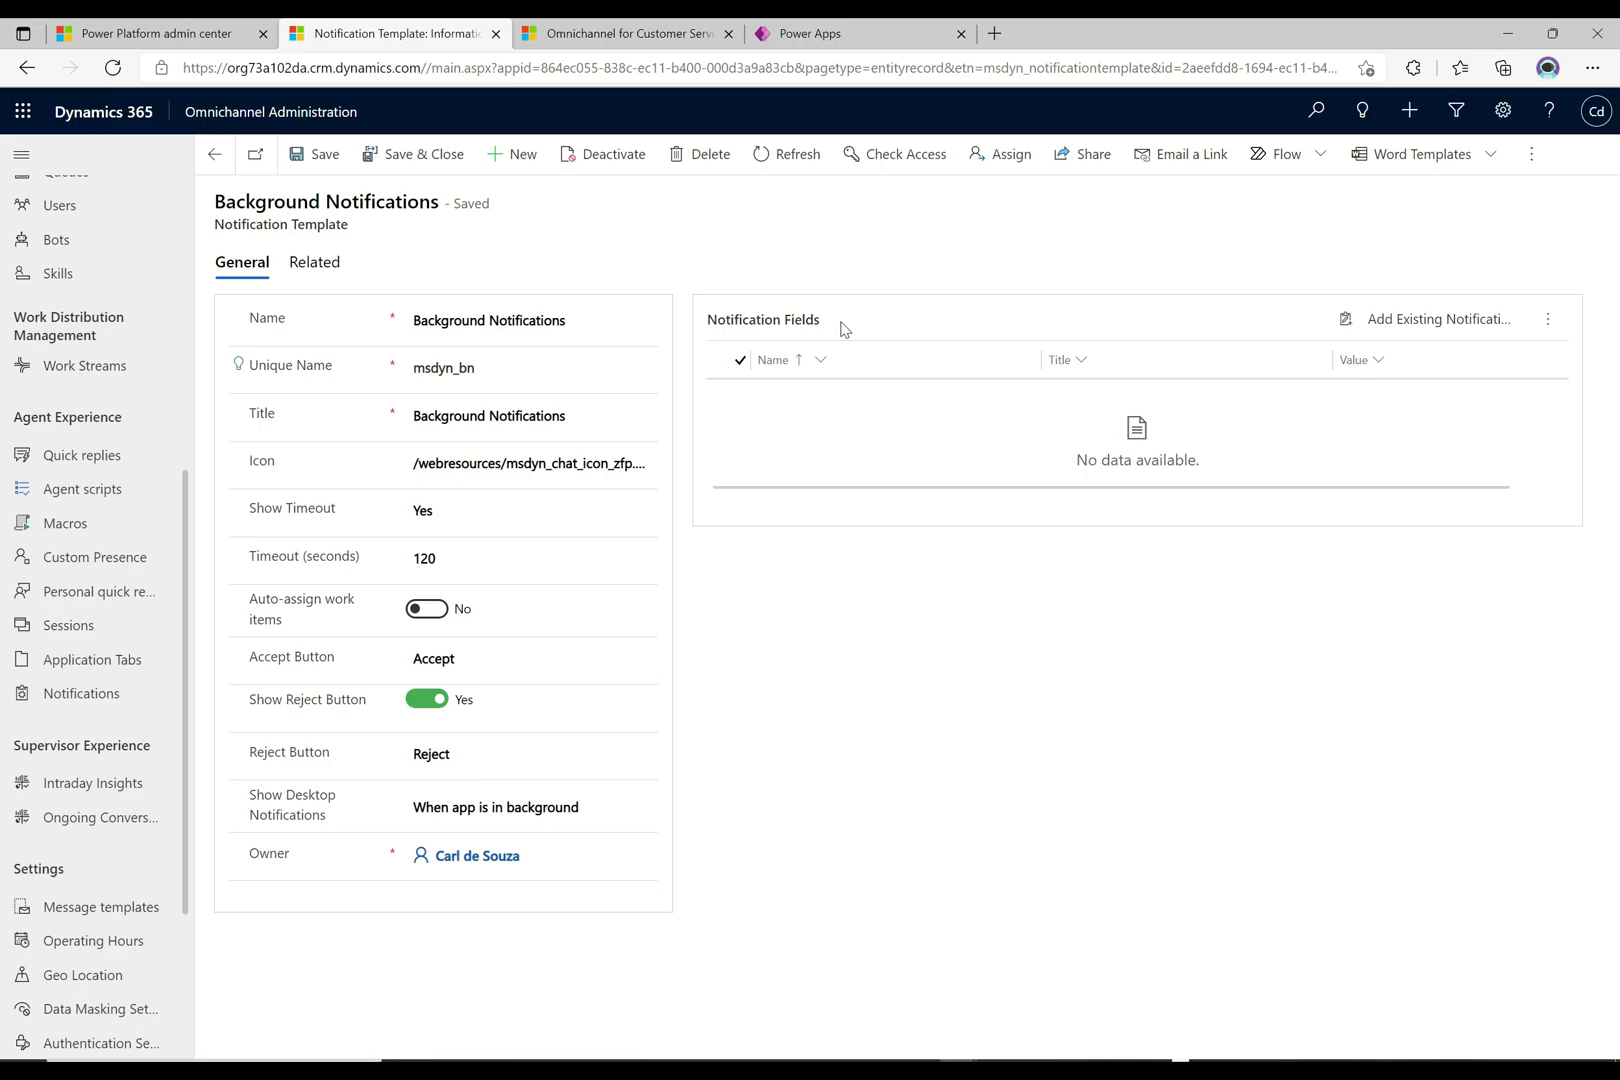
# - Open the Live chat workstream's Templates tab from the Work Streams list
pyautogui.click(100, 376)
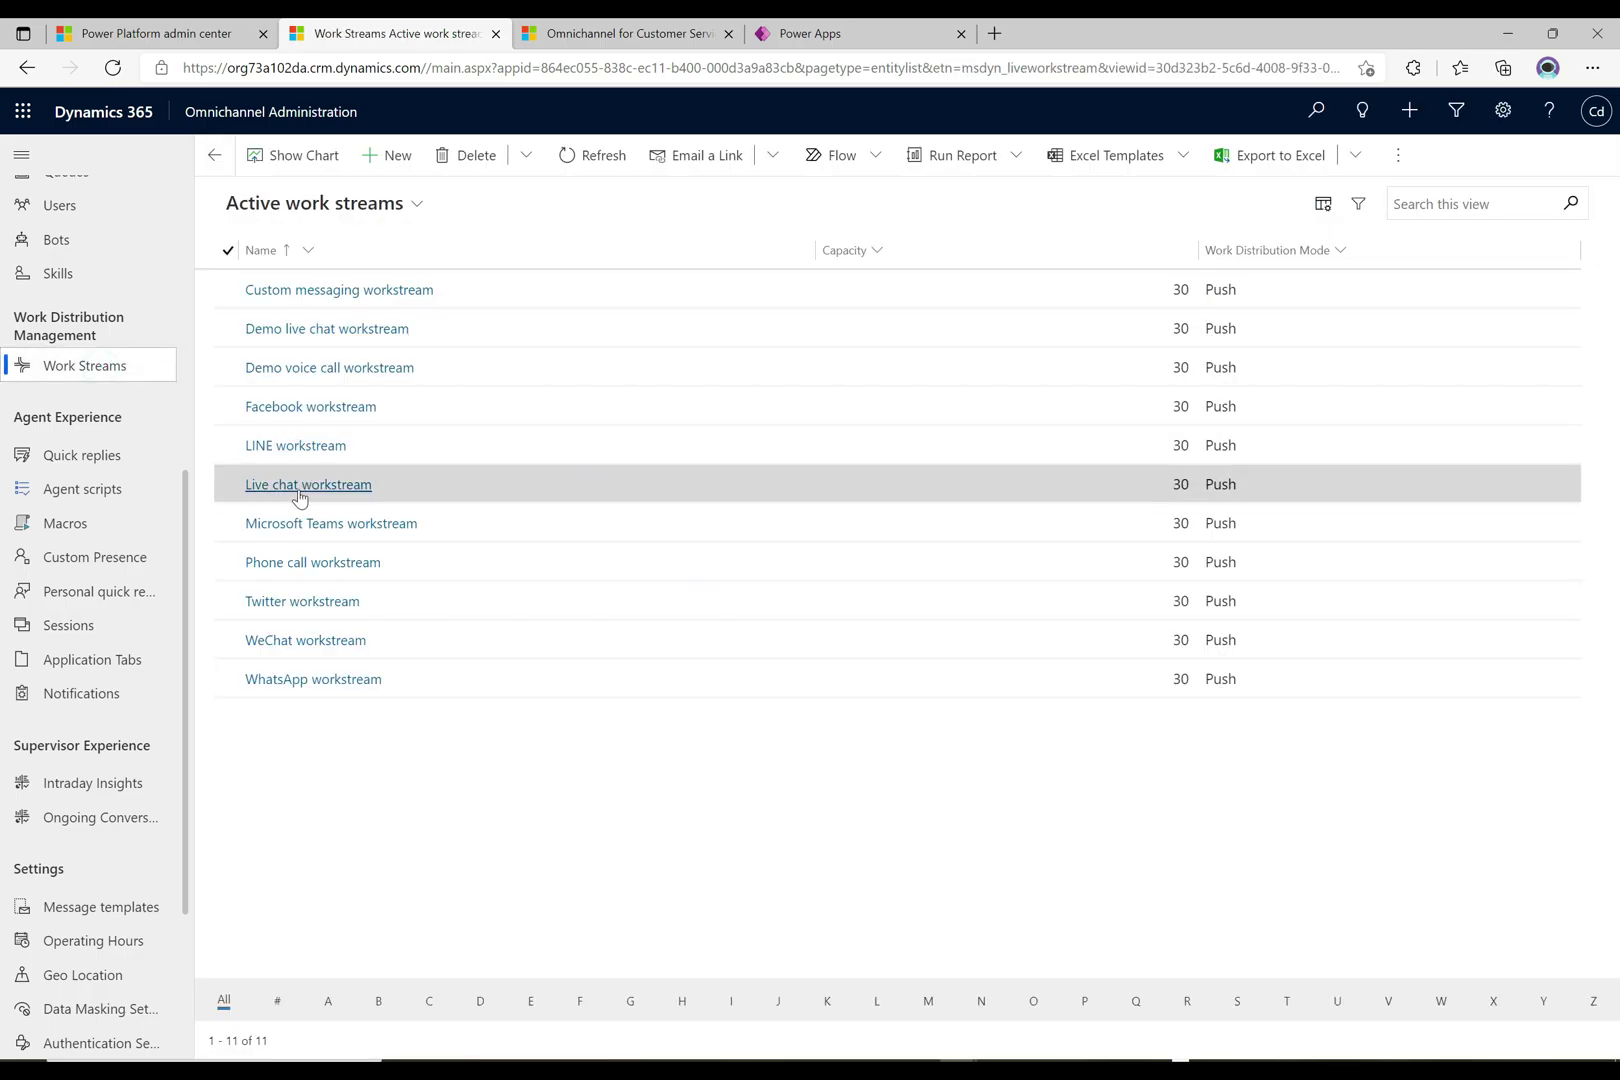
pyautogui.click(299, 490)
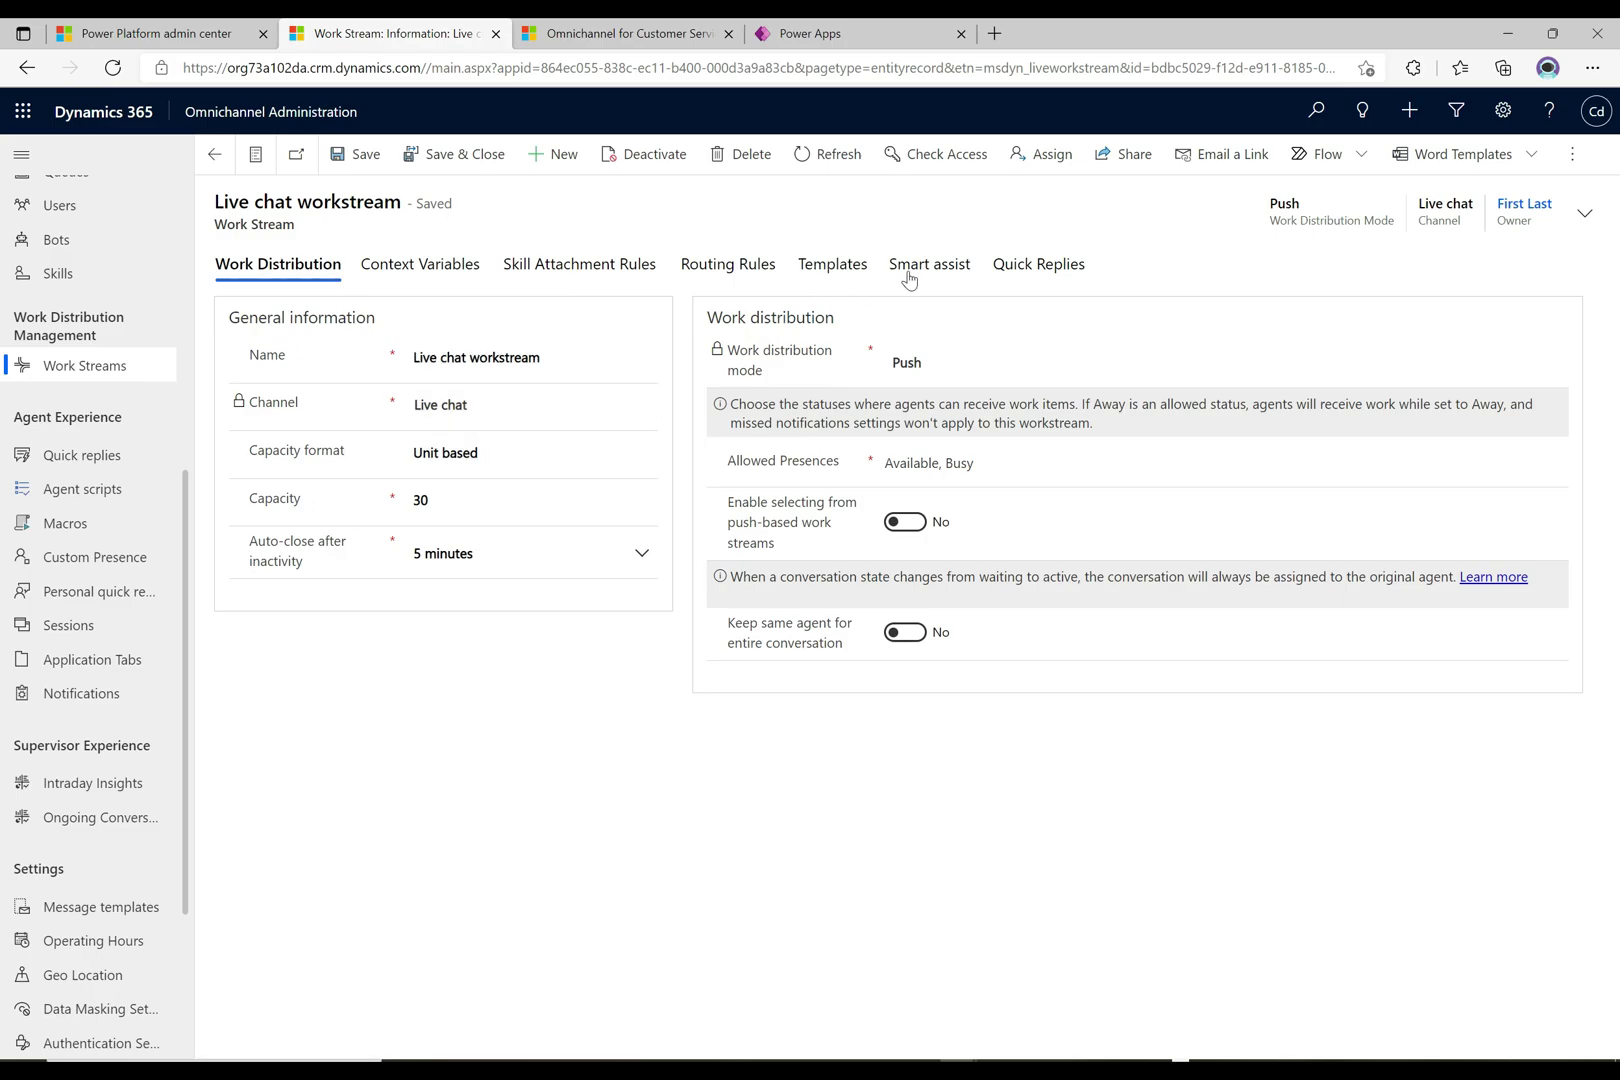
pyautogui.click(841, 275)
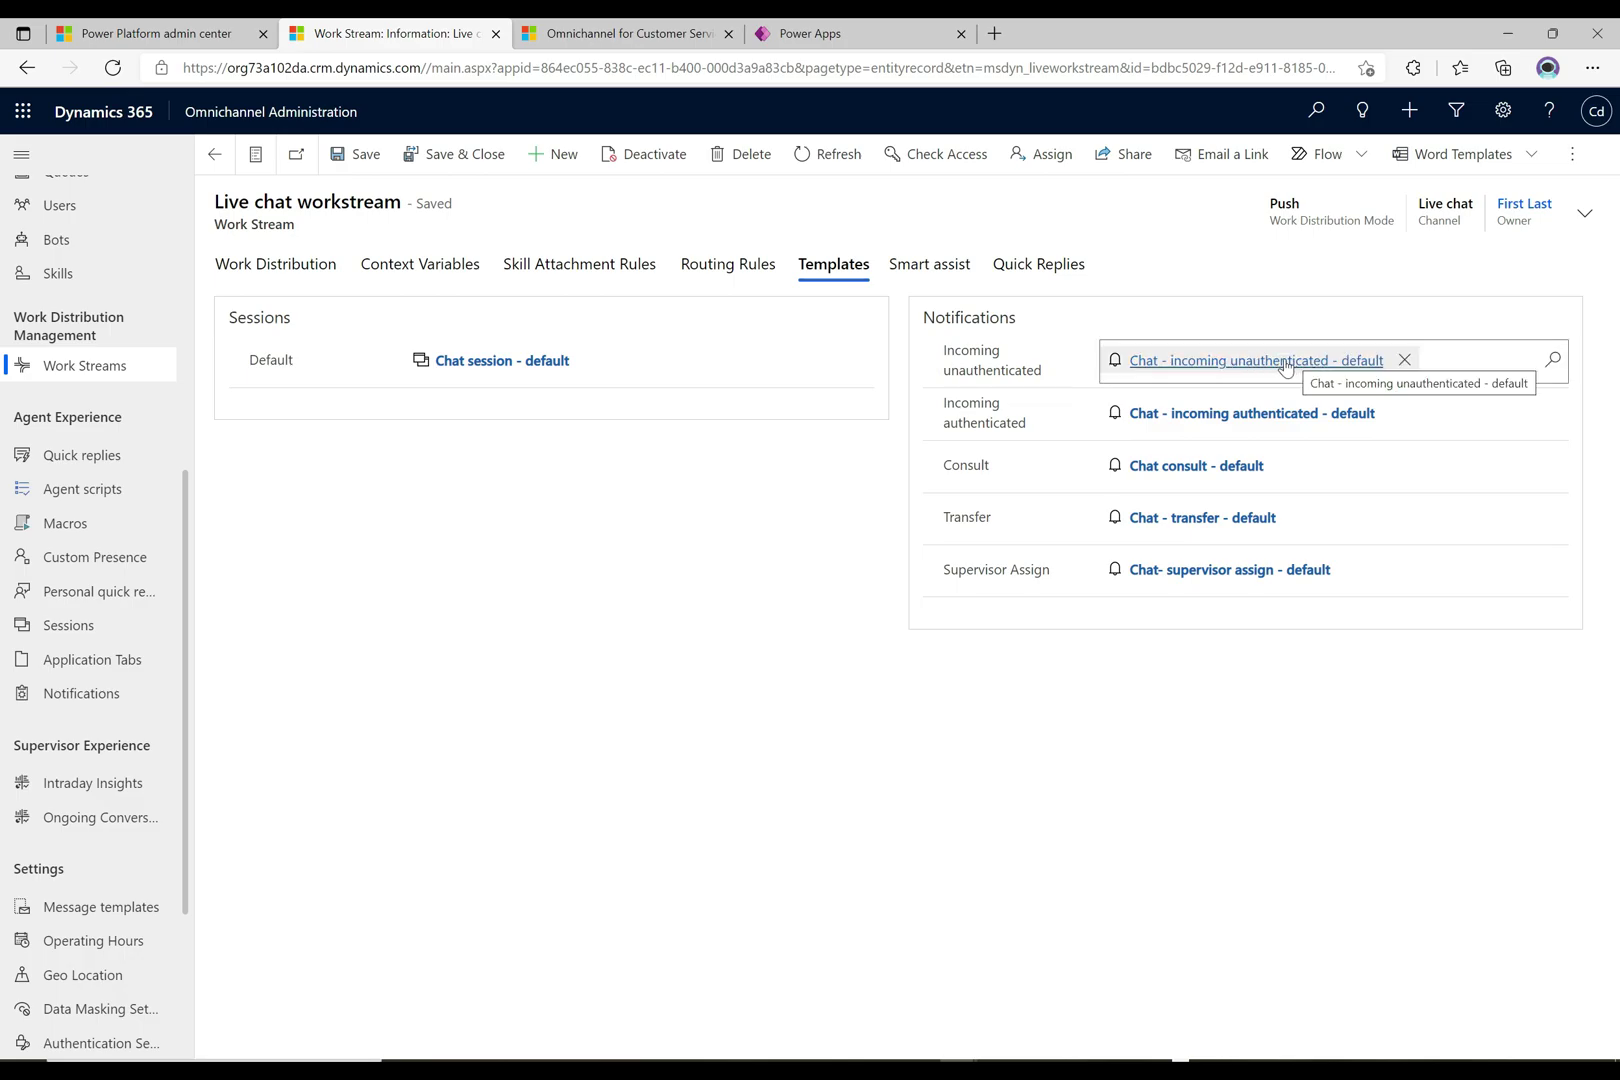
# - Replace the Incoming unauthenticated notification template with Background Notifications and save the workstream
pyautogui.click(1404, 361)
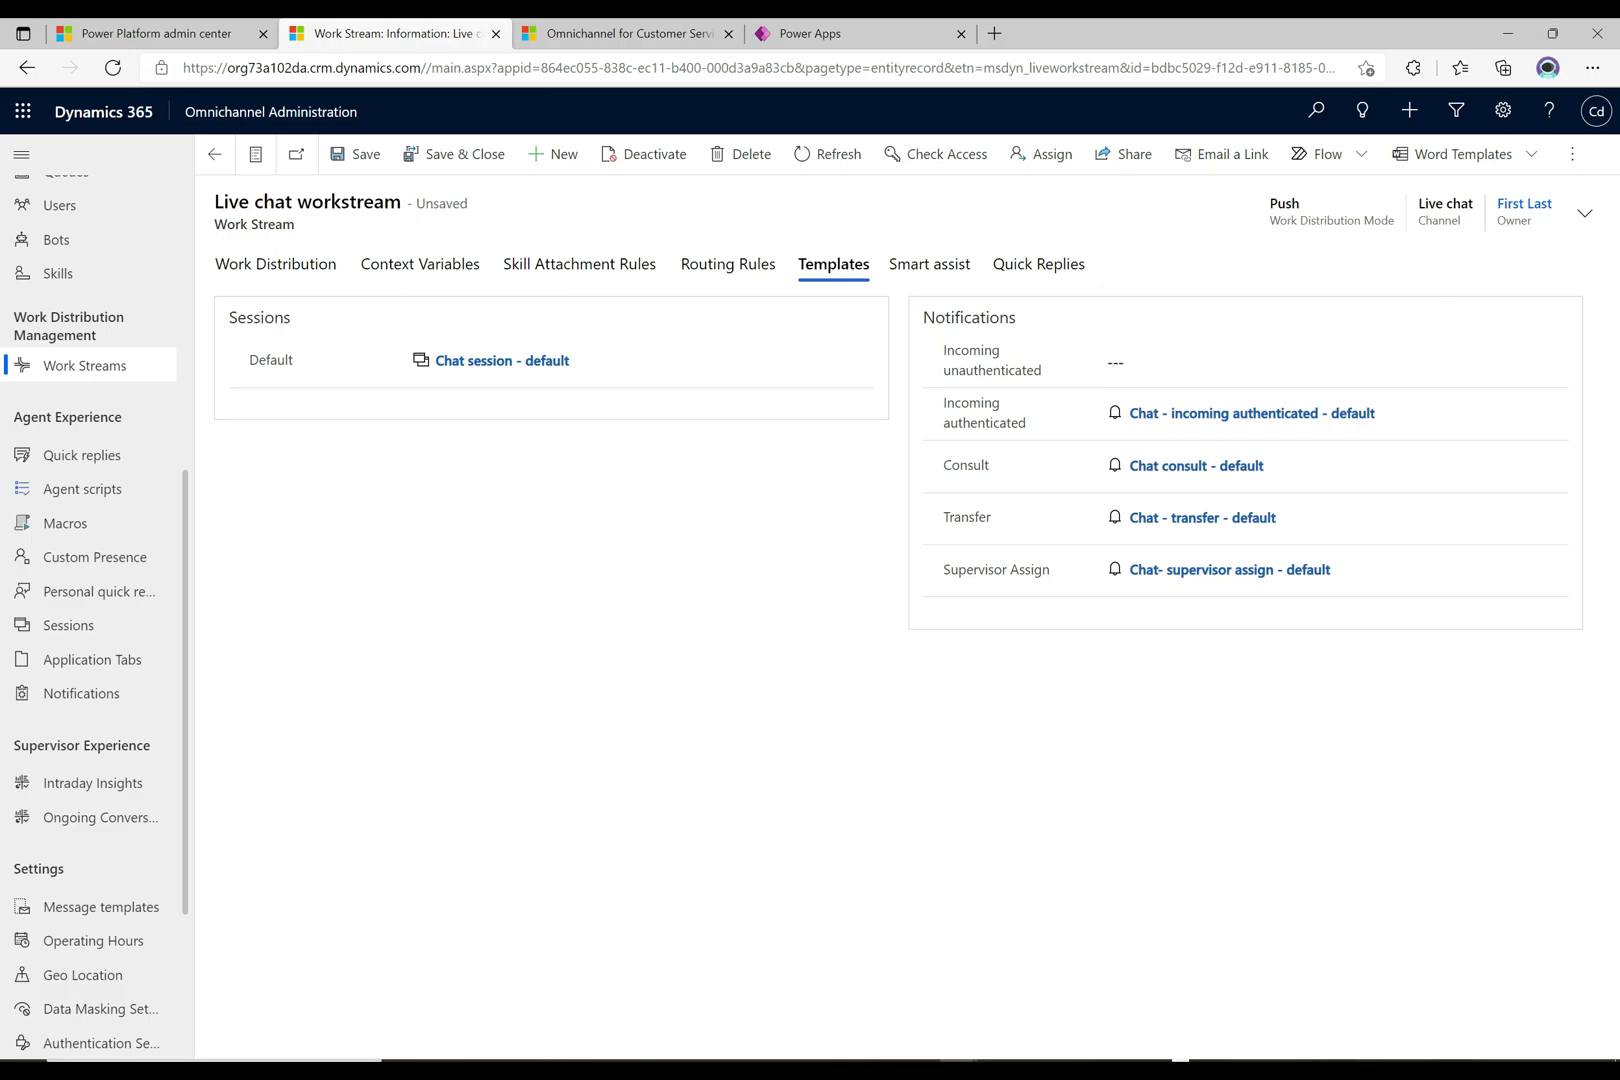
pyautogui.click(1330, 362)
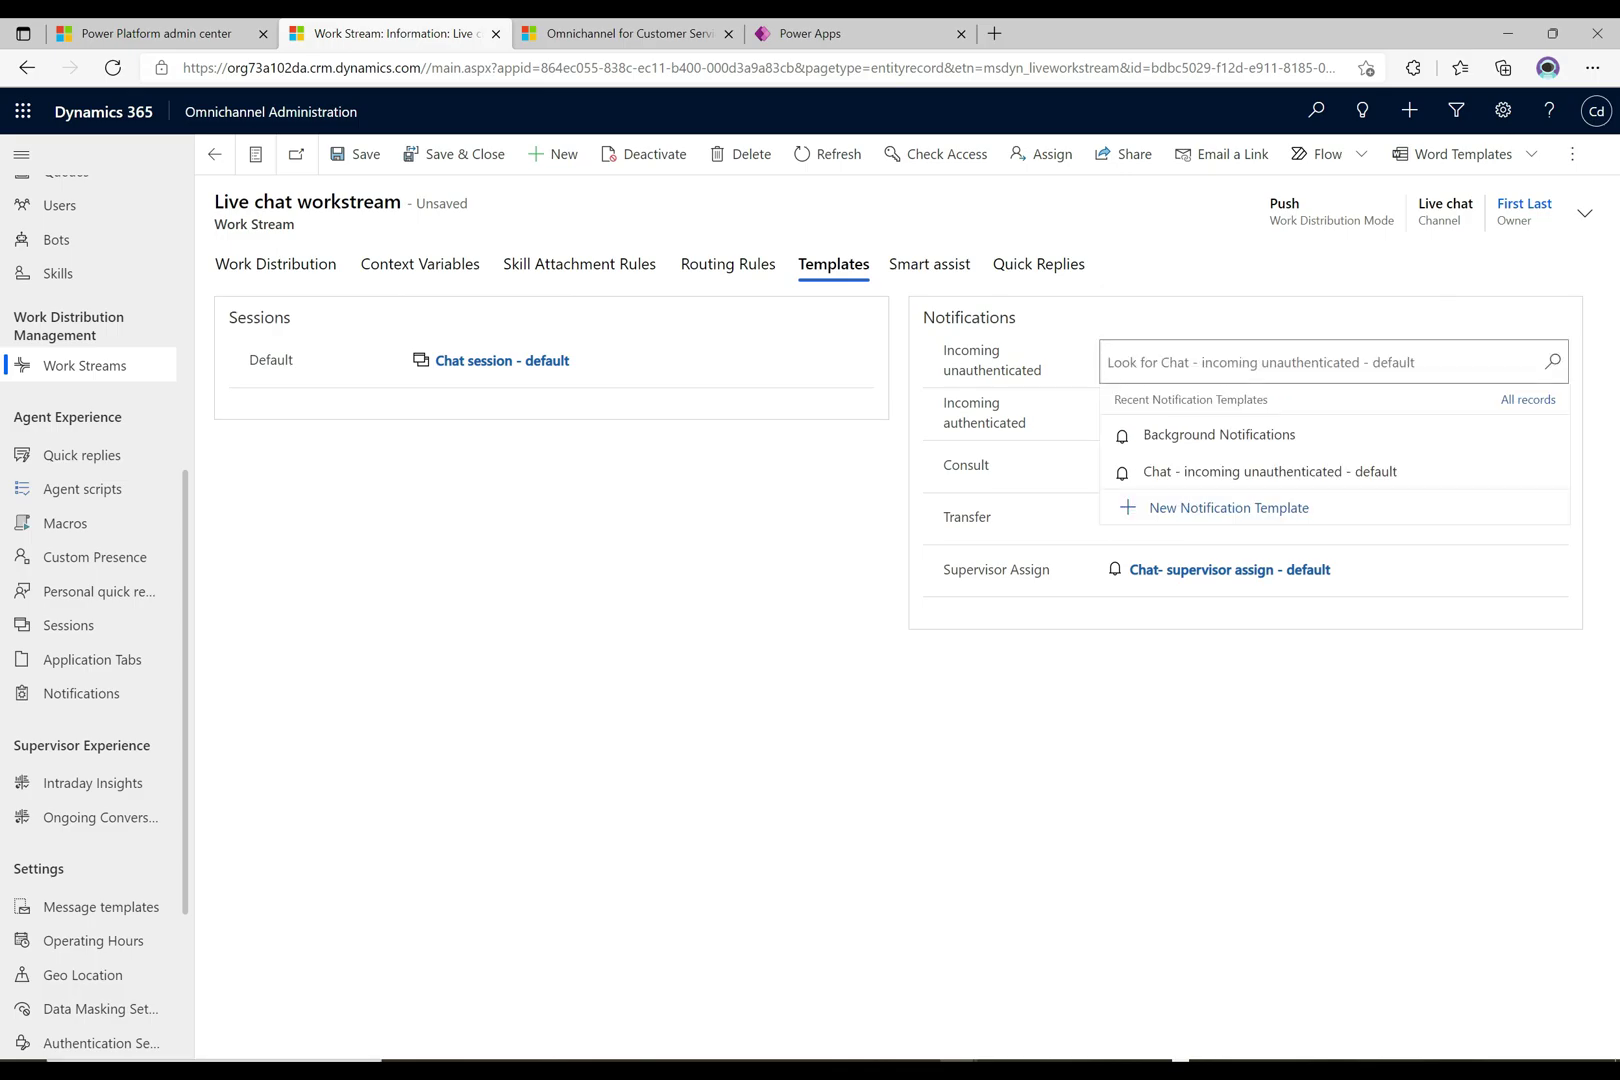
pyautogui.click(1182, 435)
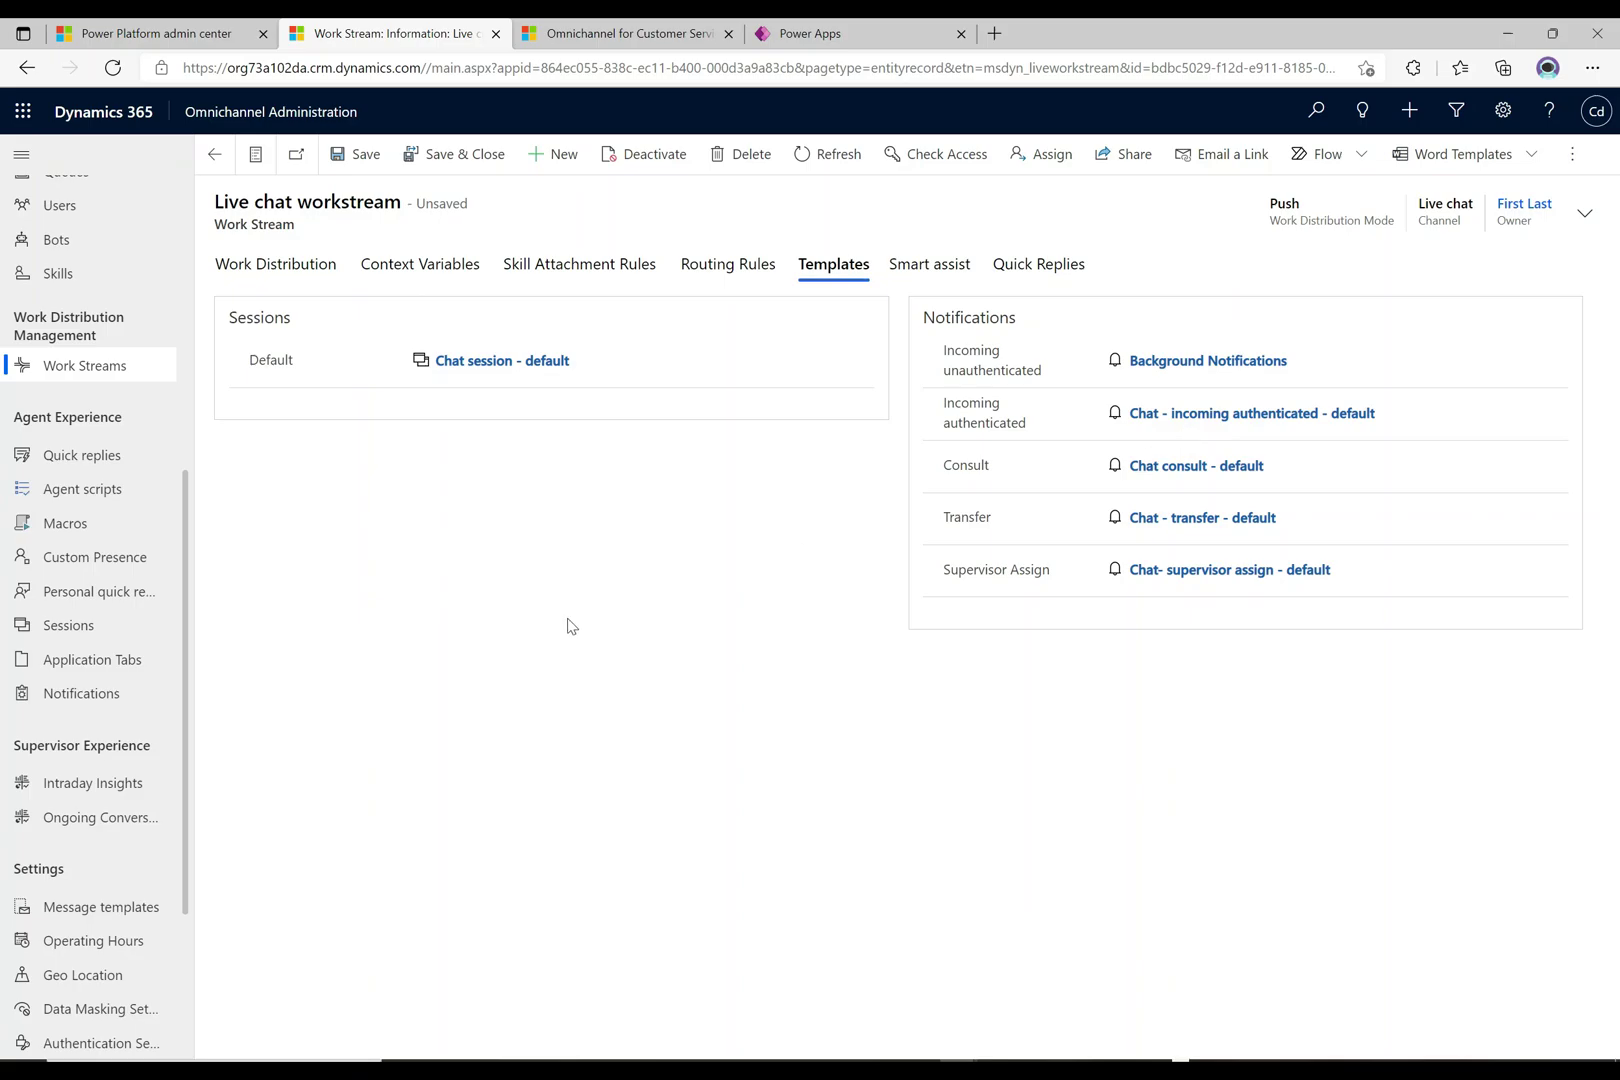
pyautogui.click(366, 156)
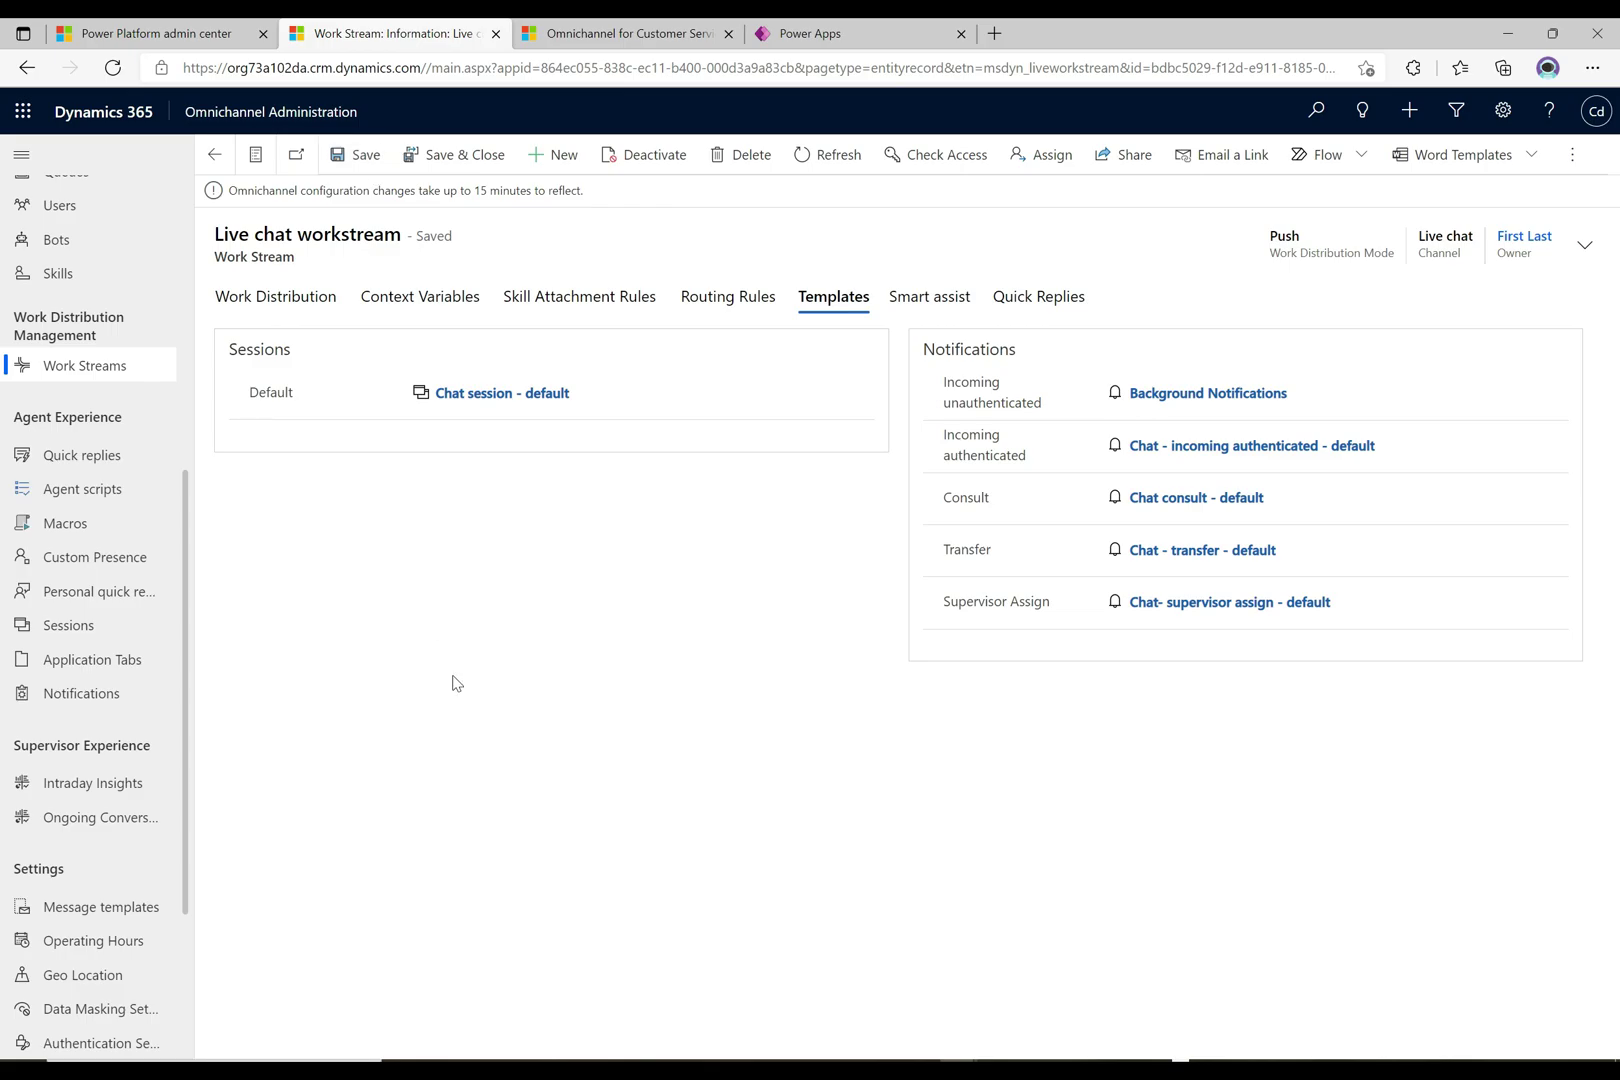
# - Refresh the agent dashboard and allow the browser to show desktop notifications
pyautogui.hotkey('ctrl', 'Tab')
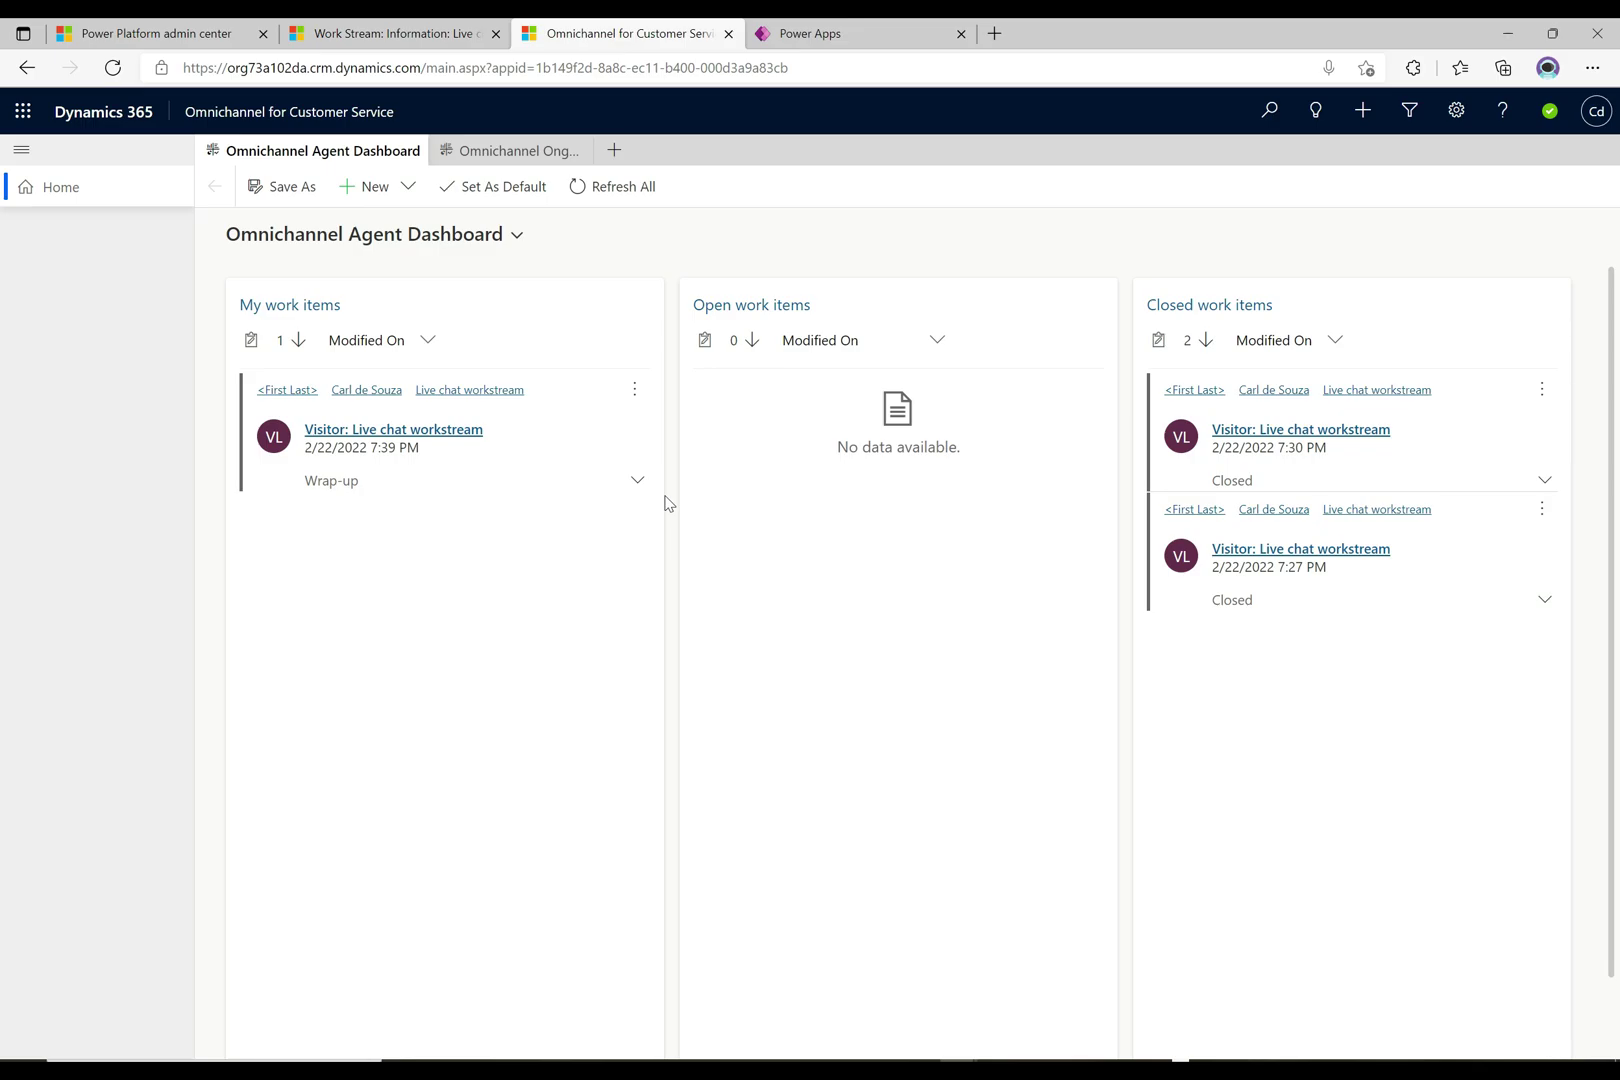
pyautogui.click(625, 192)
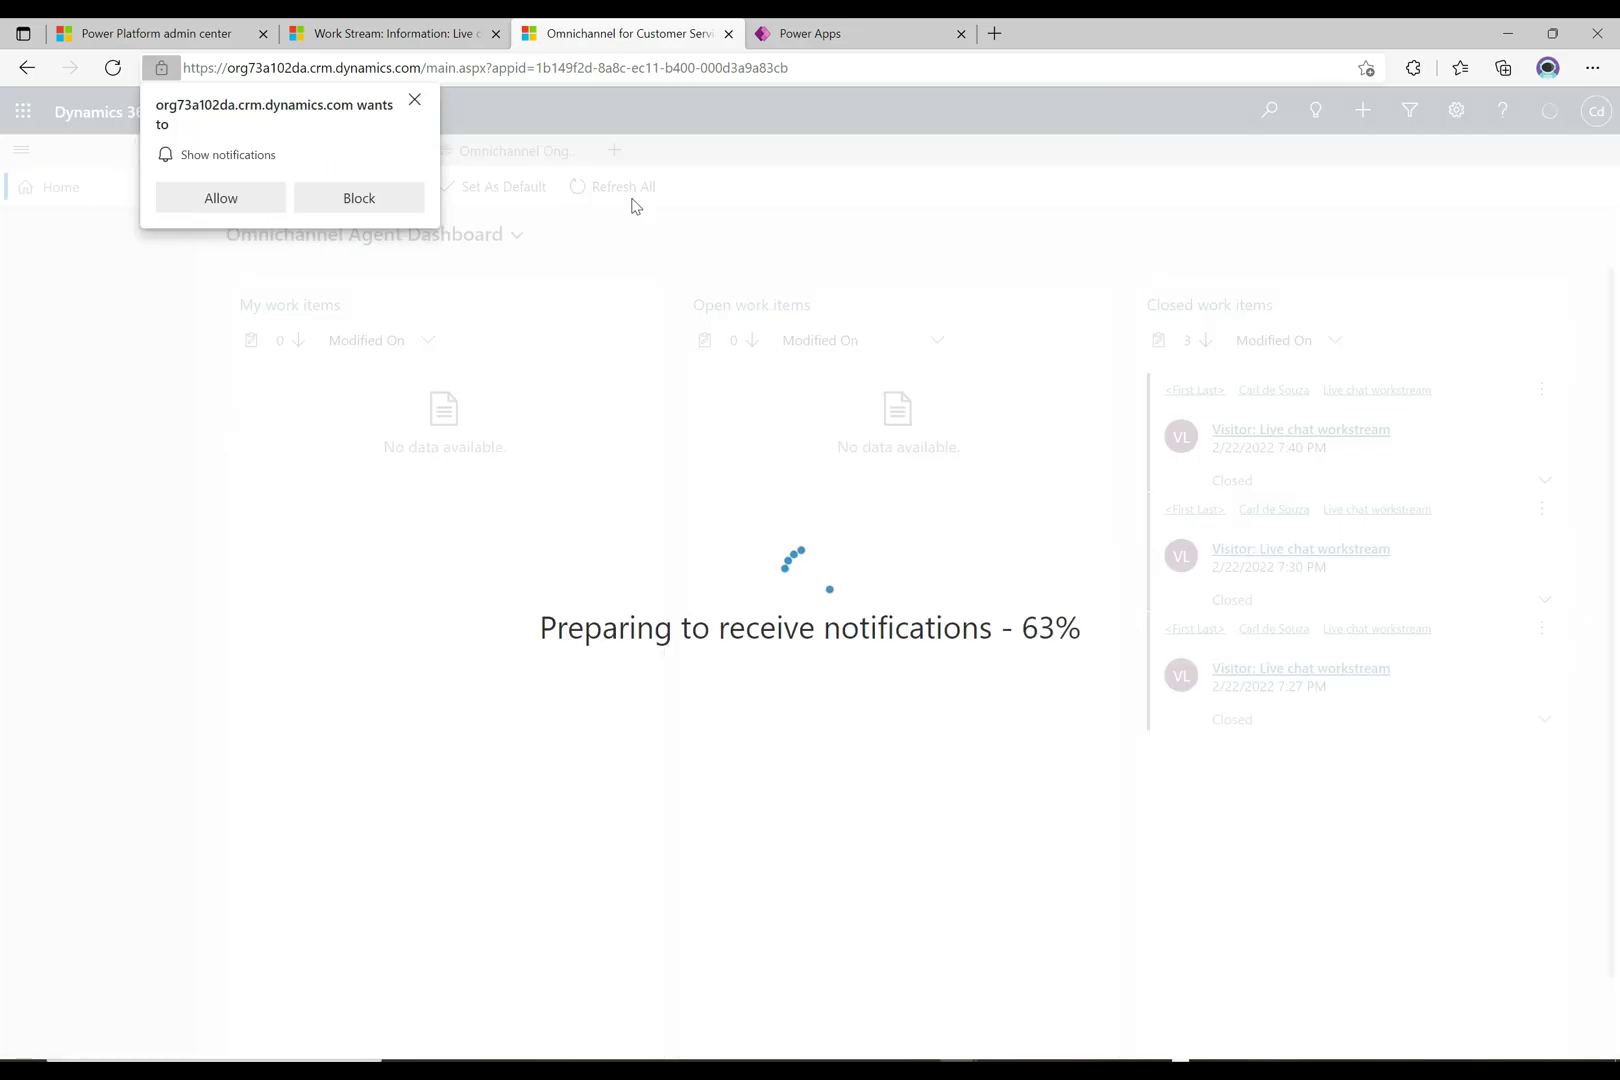
pyautogui.click(221, 199)
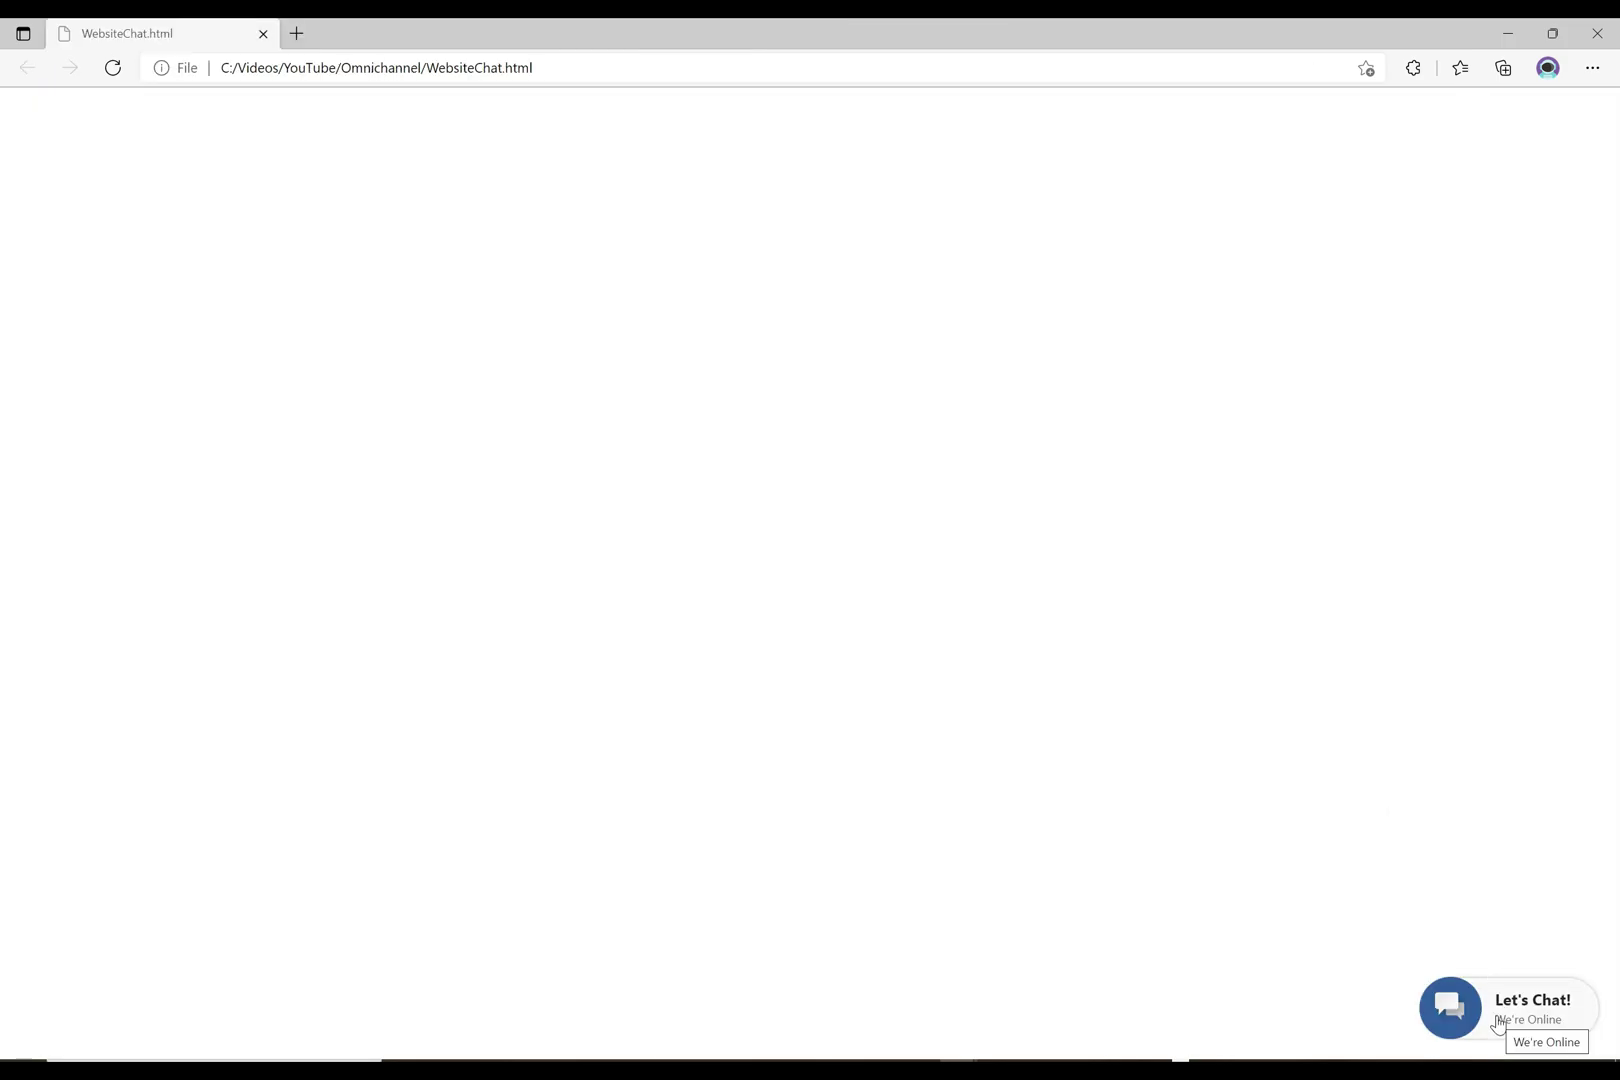
# - Start a chat from the Let's Chat widget and accept the Background Notifications toast
pyautogui.click(1497, 1020)
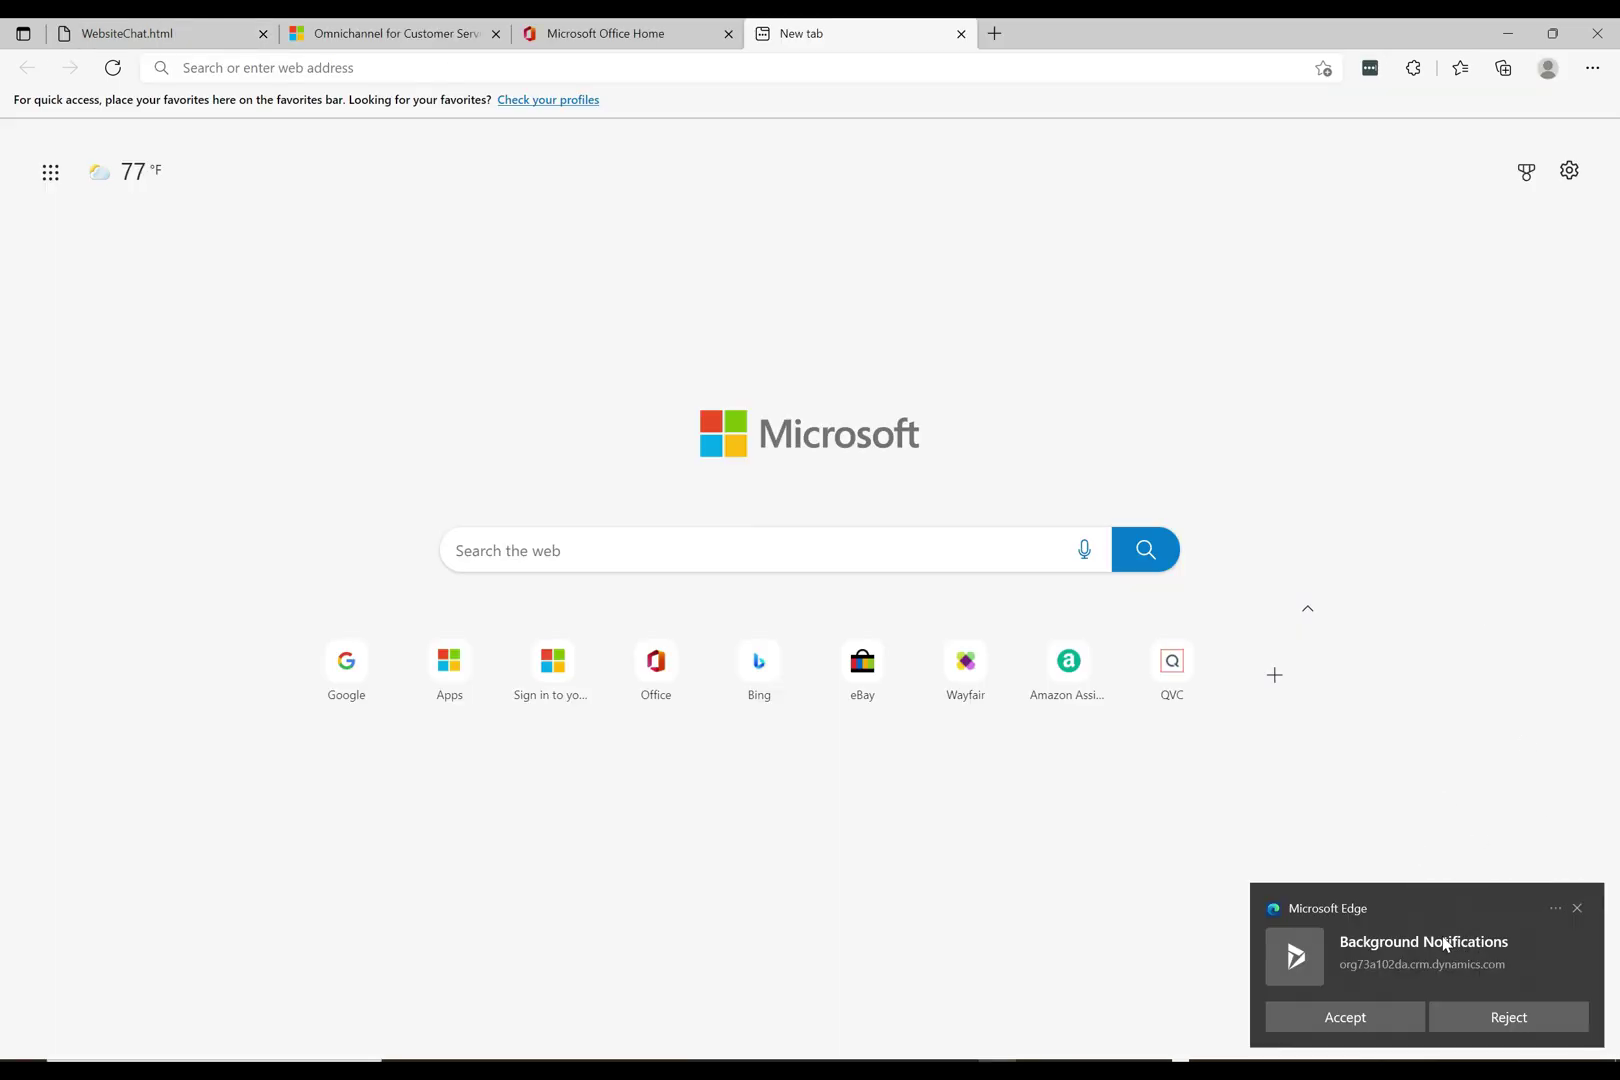
pyautogui.click(1359, 1021)
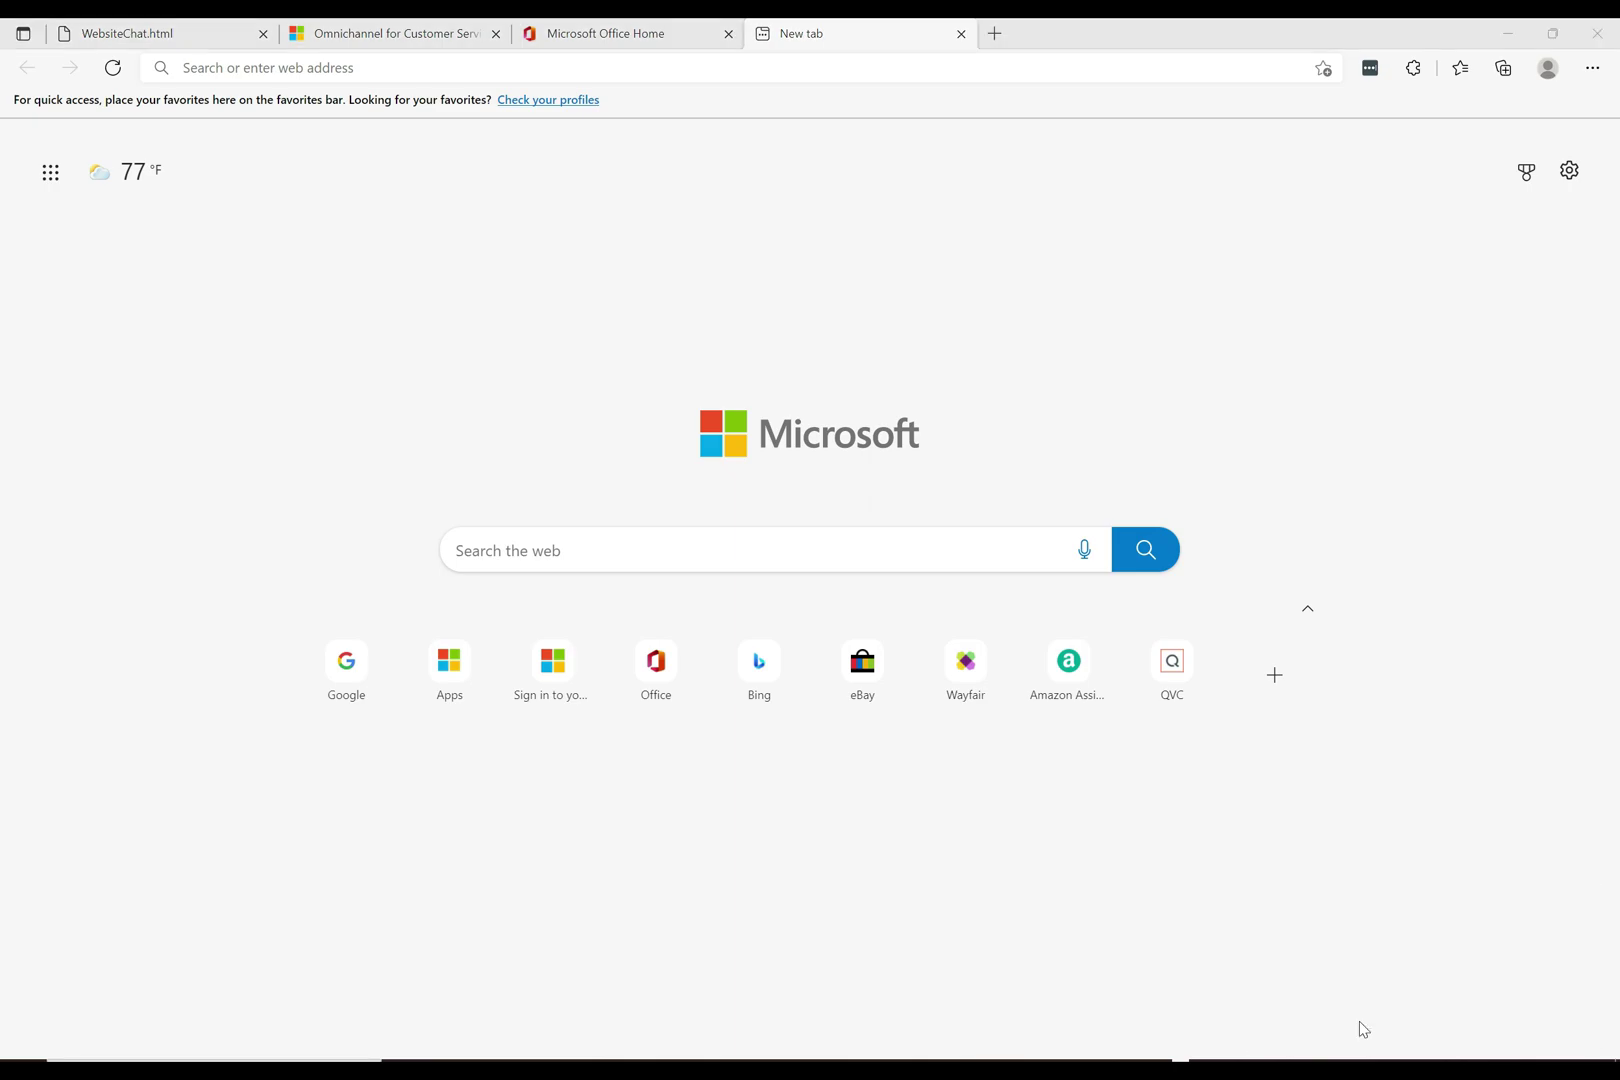